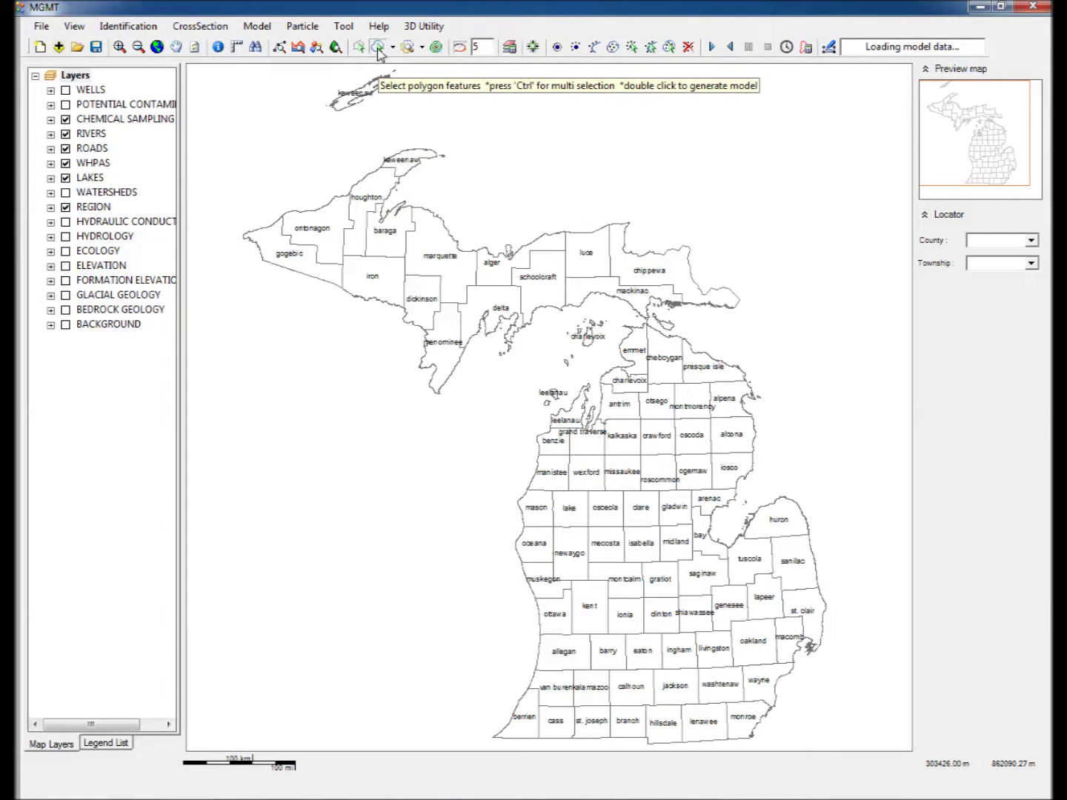
# - Select Ottawa County with the polygon tool and build the GWFLOW groundwater model
pyautogui.click(377, 46)
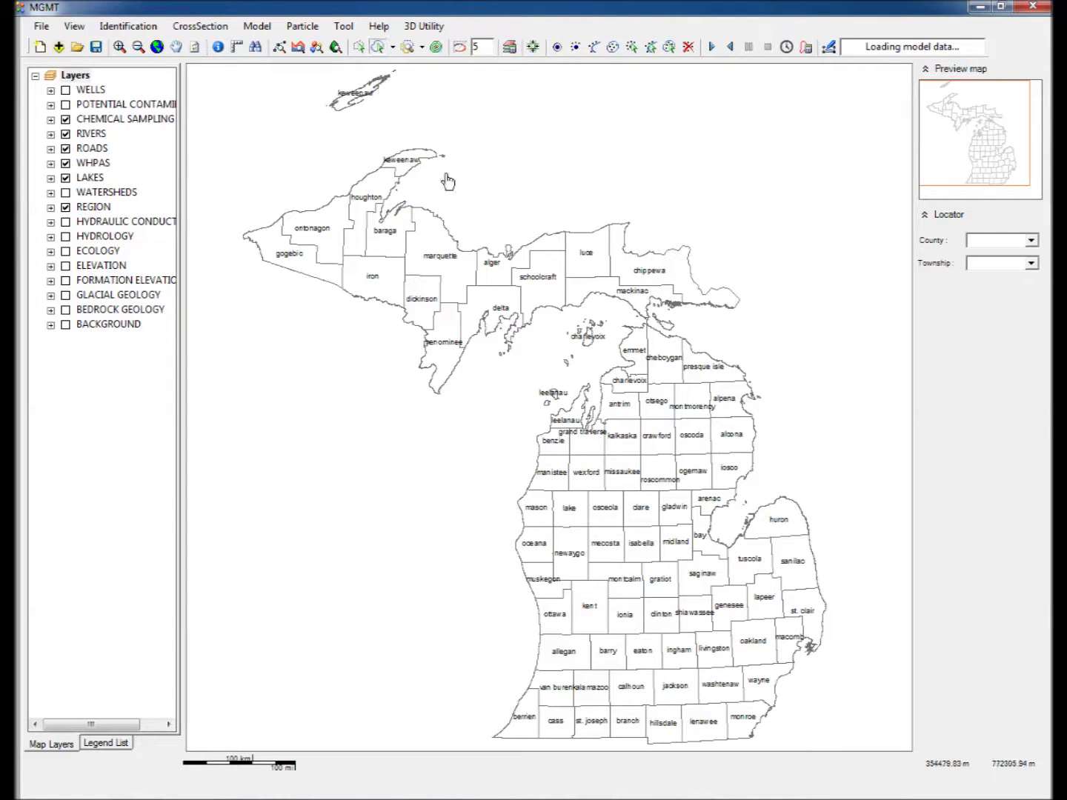
pyautogui.click(563, 621)
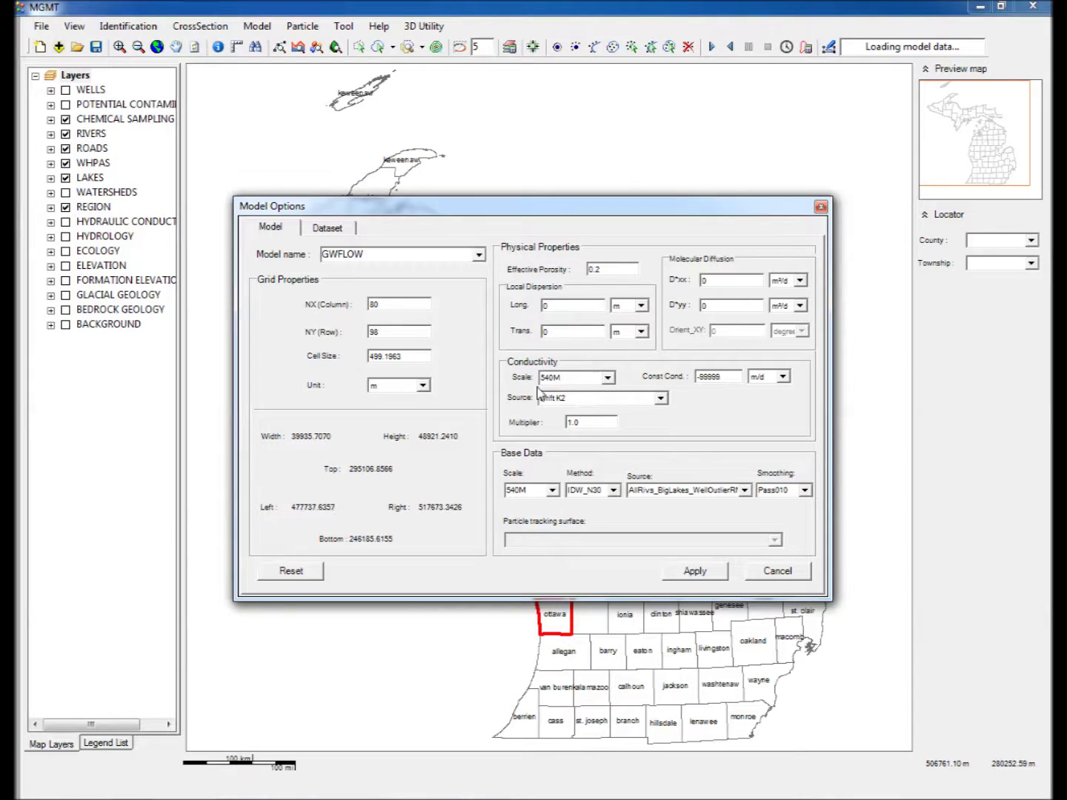
pyautogui.click(694, 571)
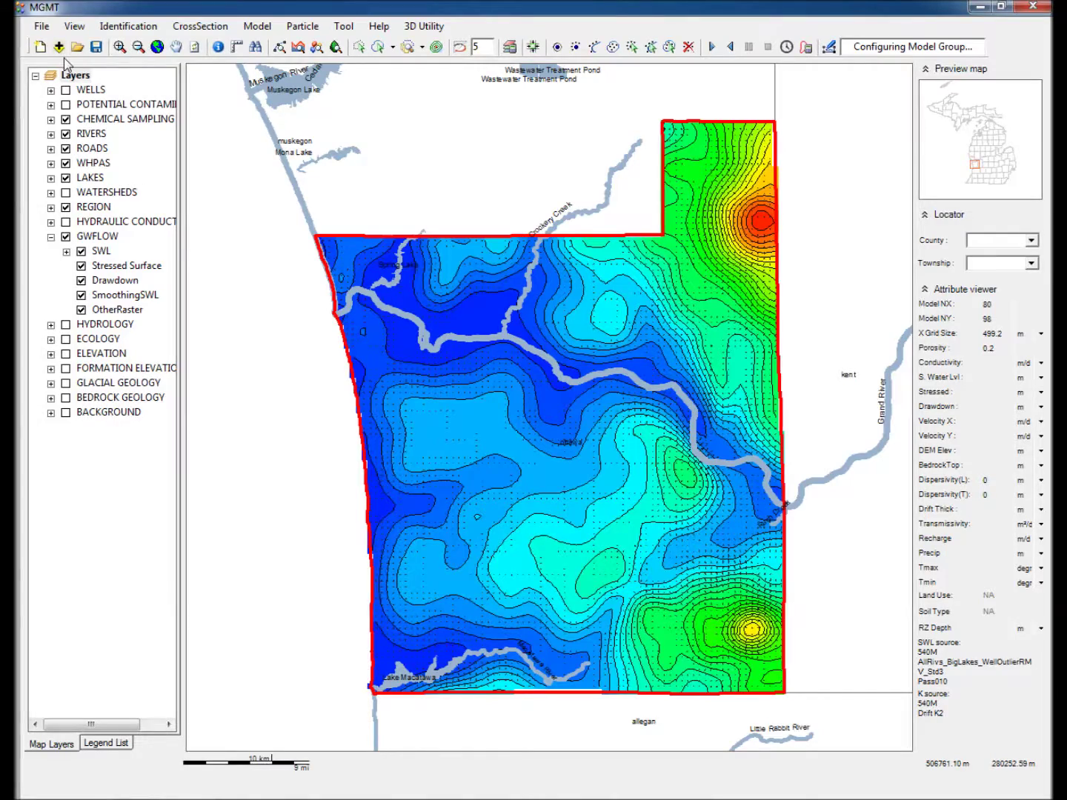
# - Show All_Wells on the map and zoom into the centre of Ottawa County
pyautogui.click(50, 90)
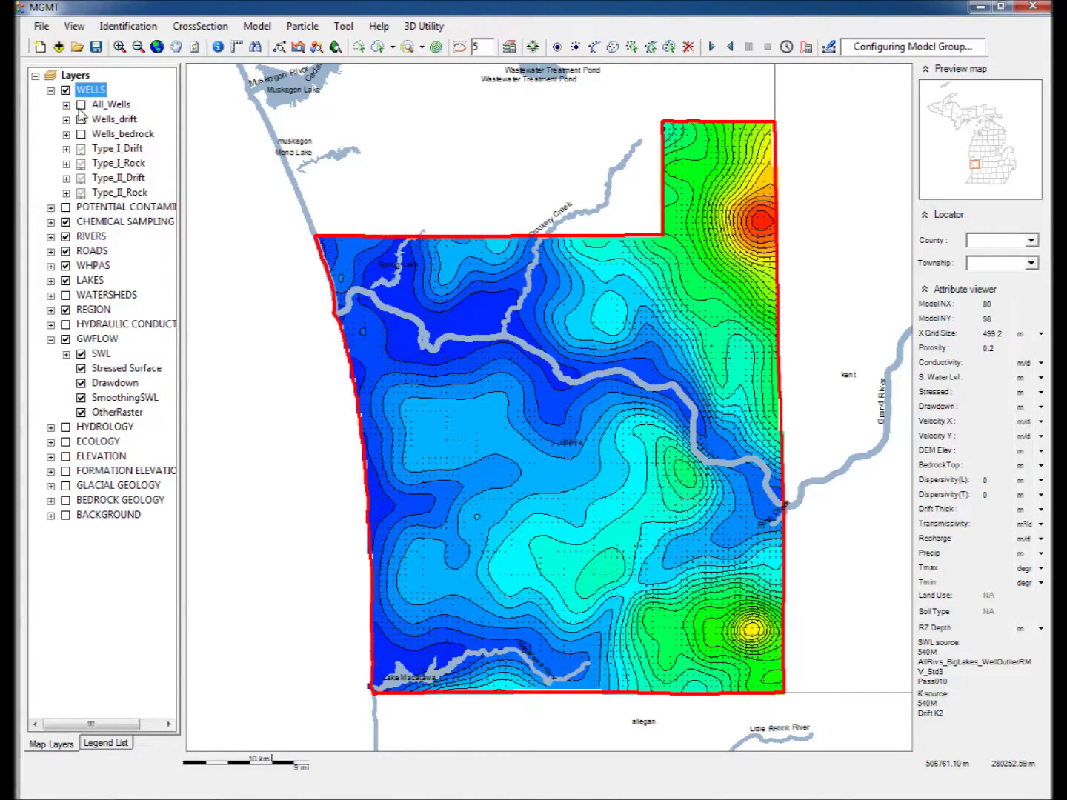
pyautogui.click(80, 104)
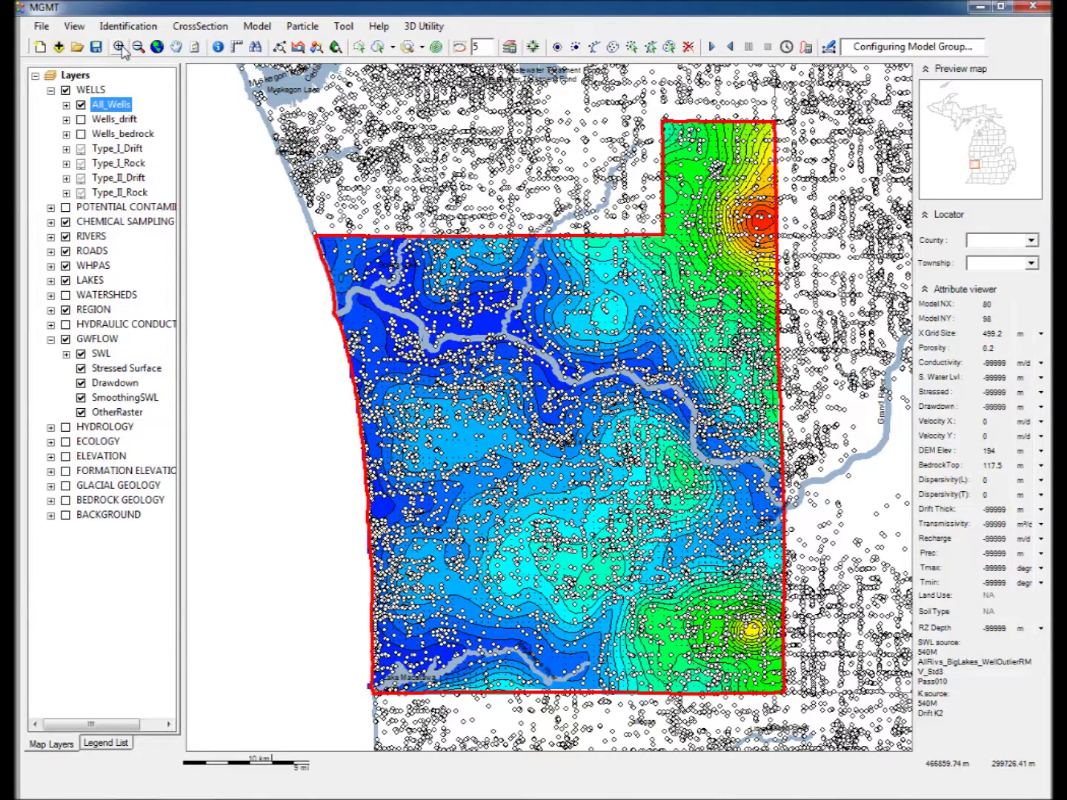
pyautogui.click(120, 47)
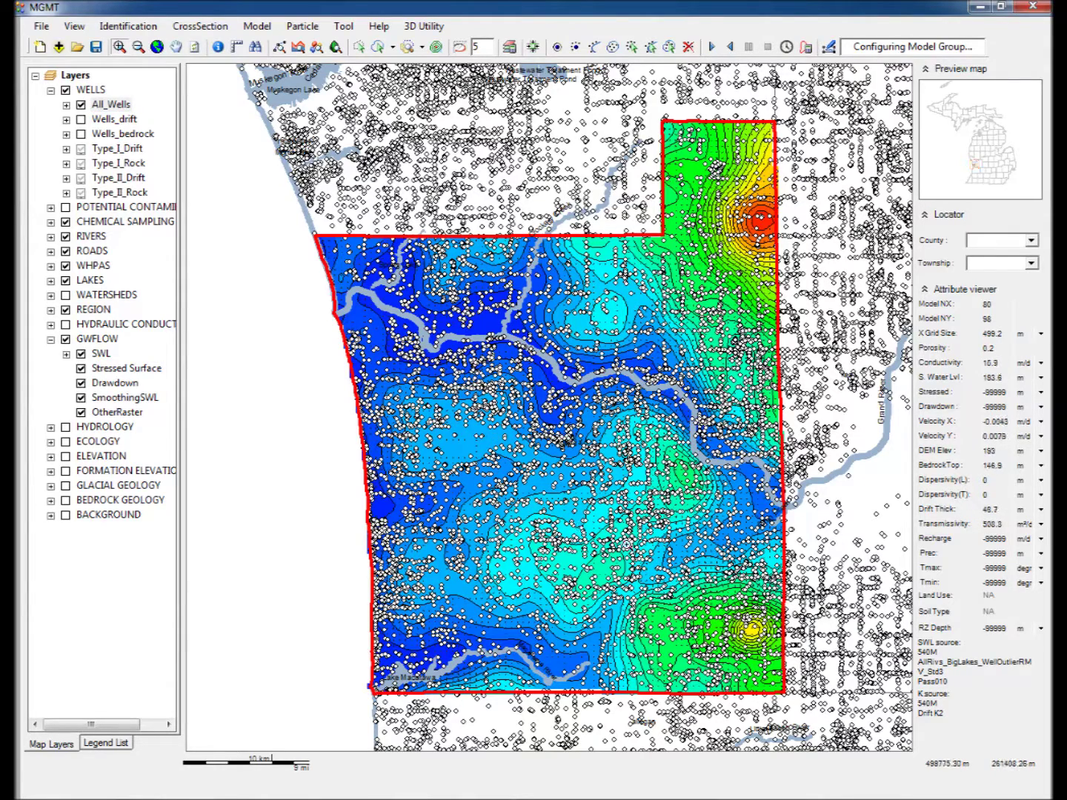
pyautogui.click(578, 519)
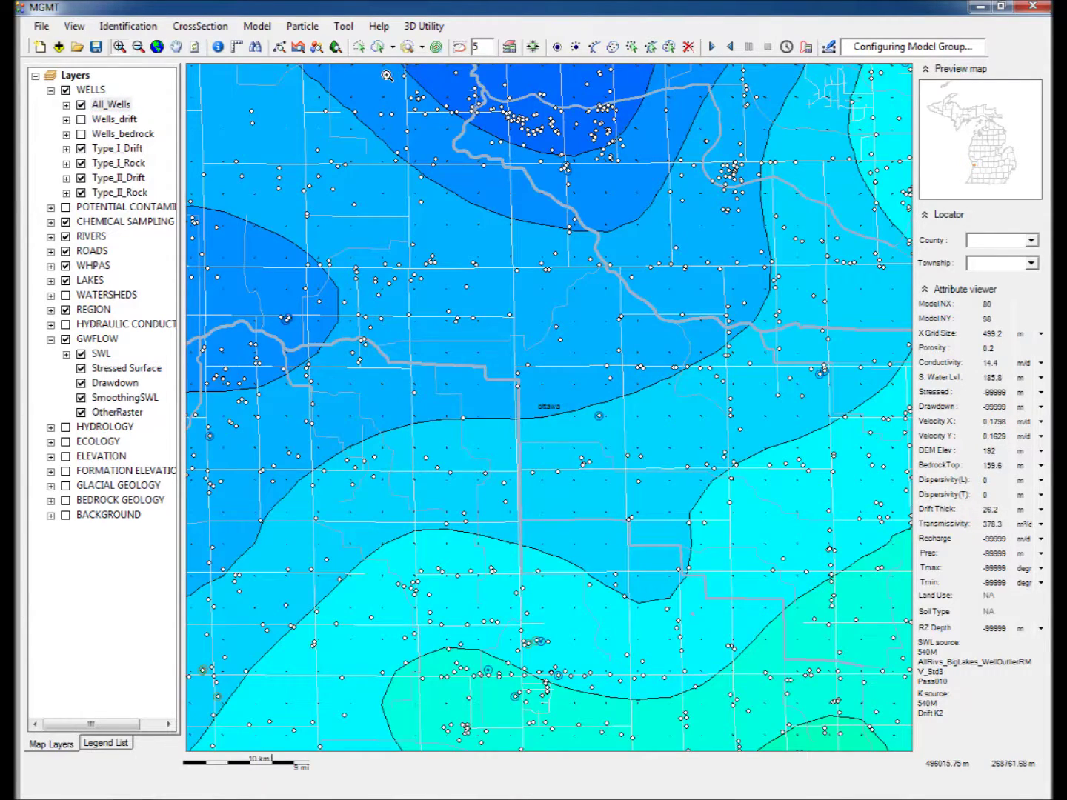
# - Trace a three-point cross-section polyline across the county centre and generate the section
pyautogui.click(298, 46)
pyautogui.click(216, 277)
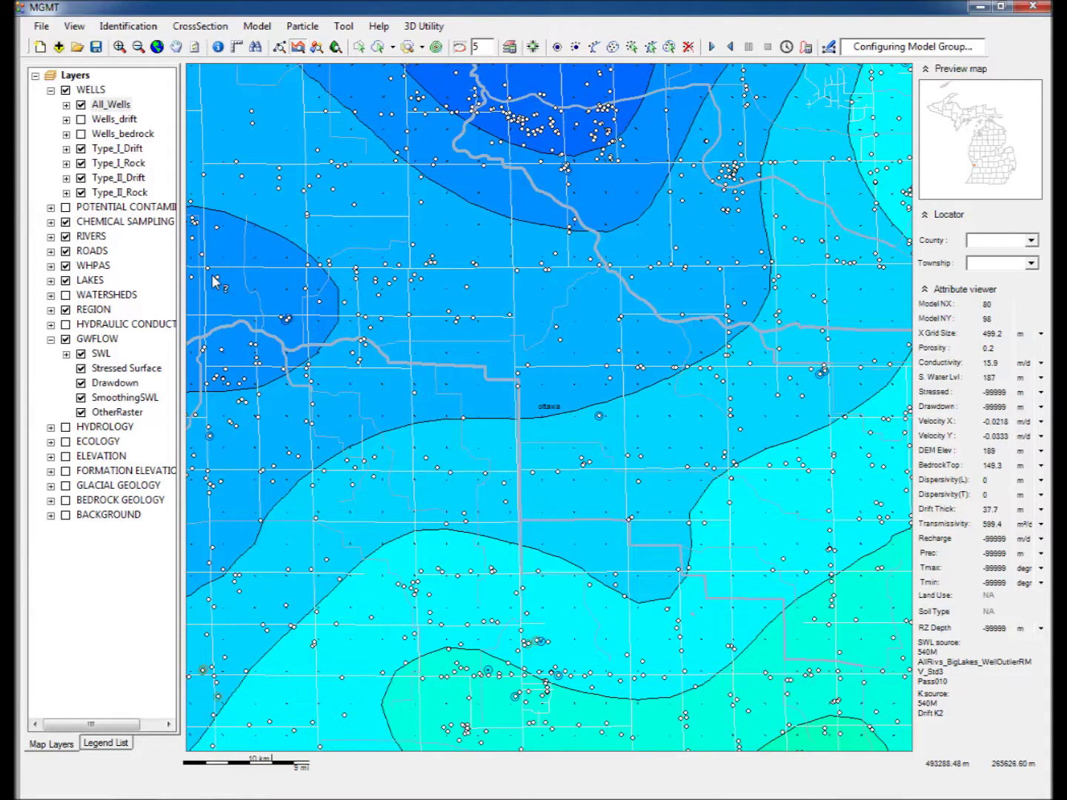
pyautogui.click(308, 290)
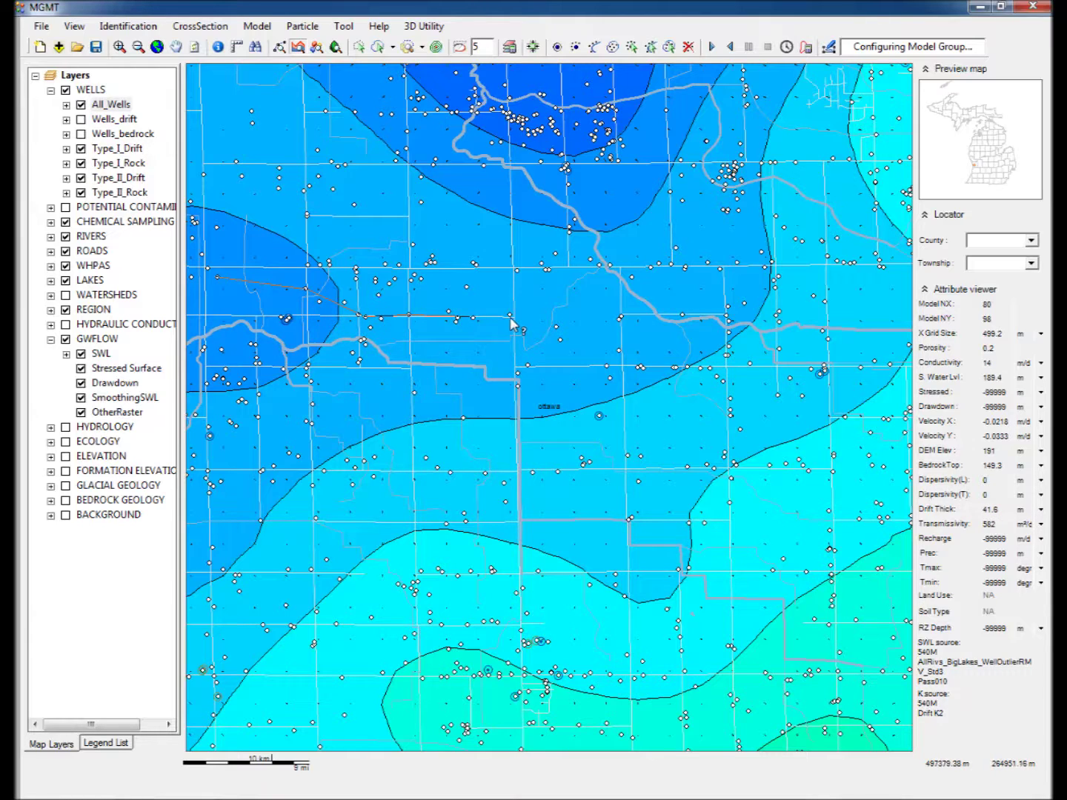
pyautogui.doubleClick(637, 320)
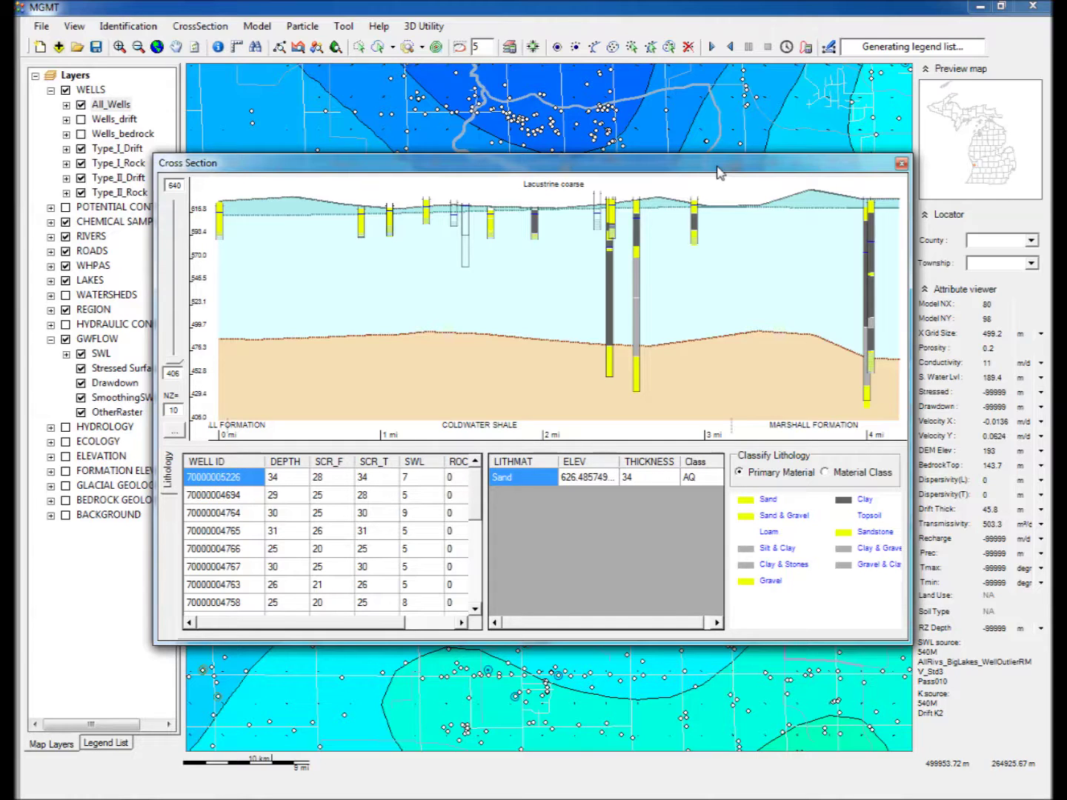
# - Drag the Cross Section window aside so the map stays visible, then bring up its options
pyautogui.moveTo(717, 172); pyautogui.dragTo(720, 367)
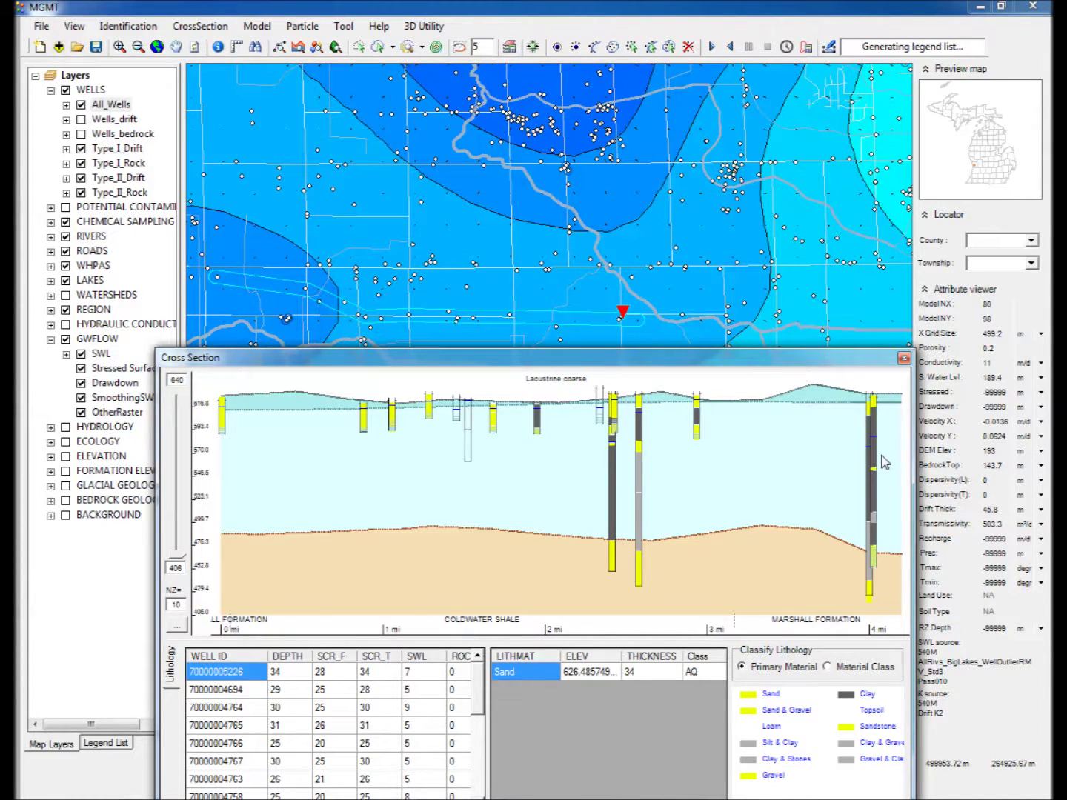
pyautogui.moveTo(767, 366); pyautogui.dragTo(809, 243)
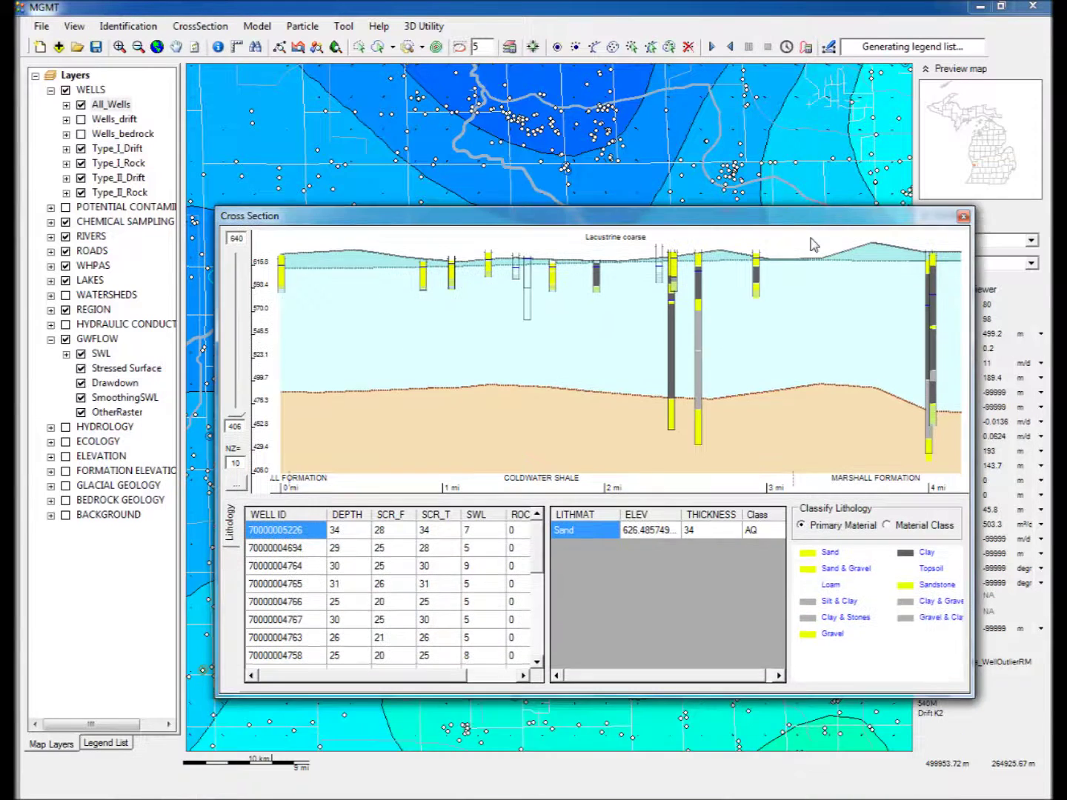
pyautogui.click(240, 485)
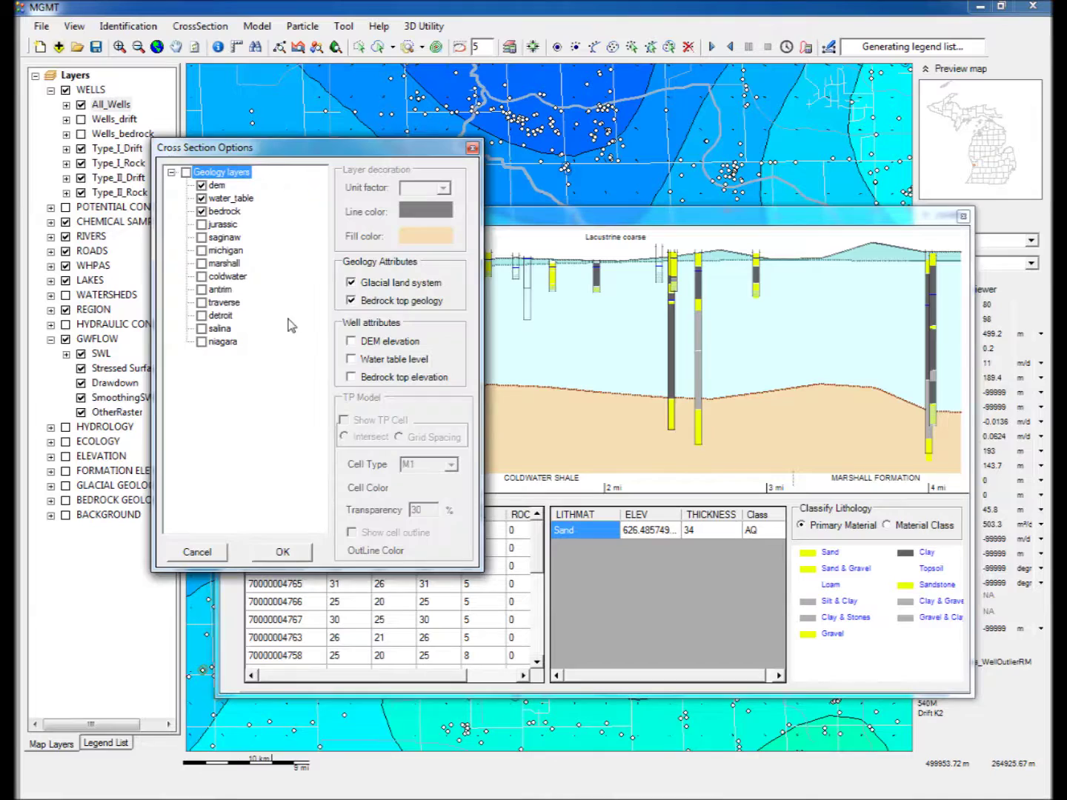
# - Enable the marshall and coldwater geology layers and redraw the cross section
pyautogui.click(201, 264)
pyautogui.click(201, 277)
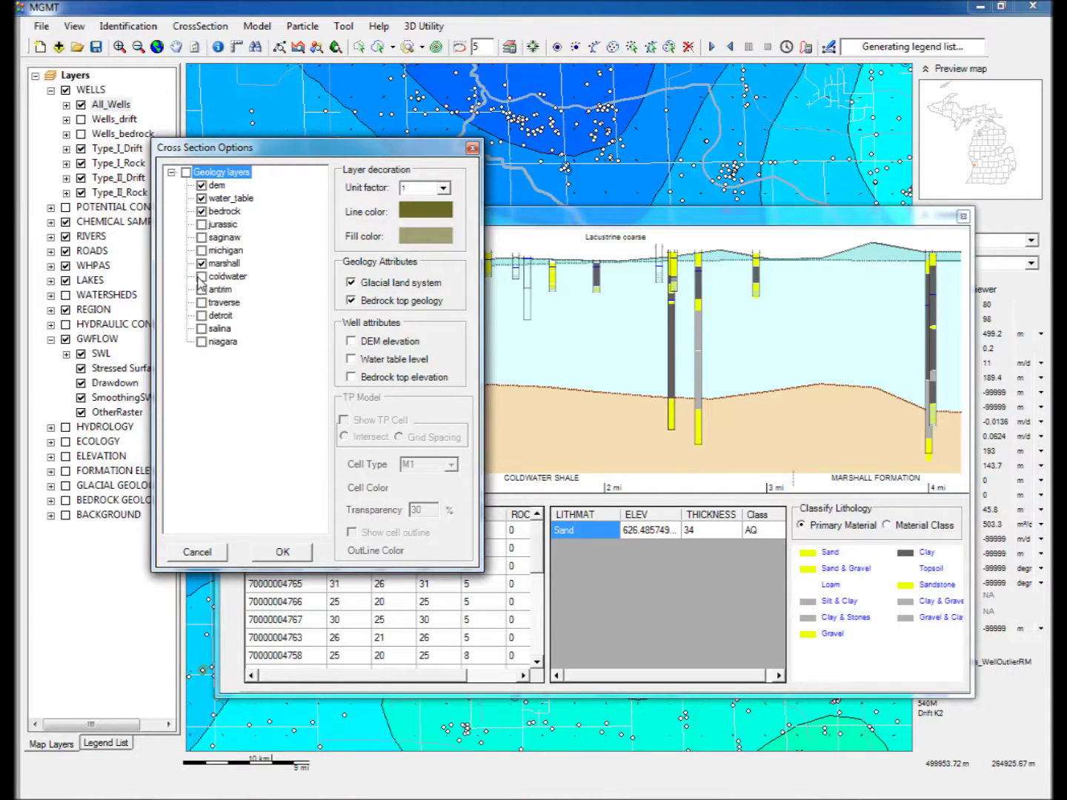
pyautogui.click(283, 552)
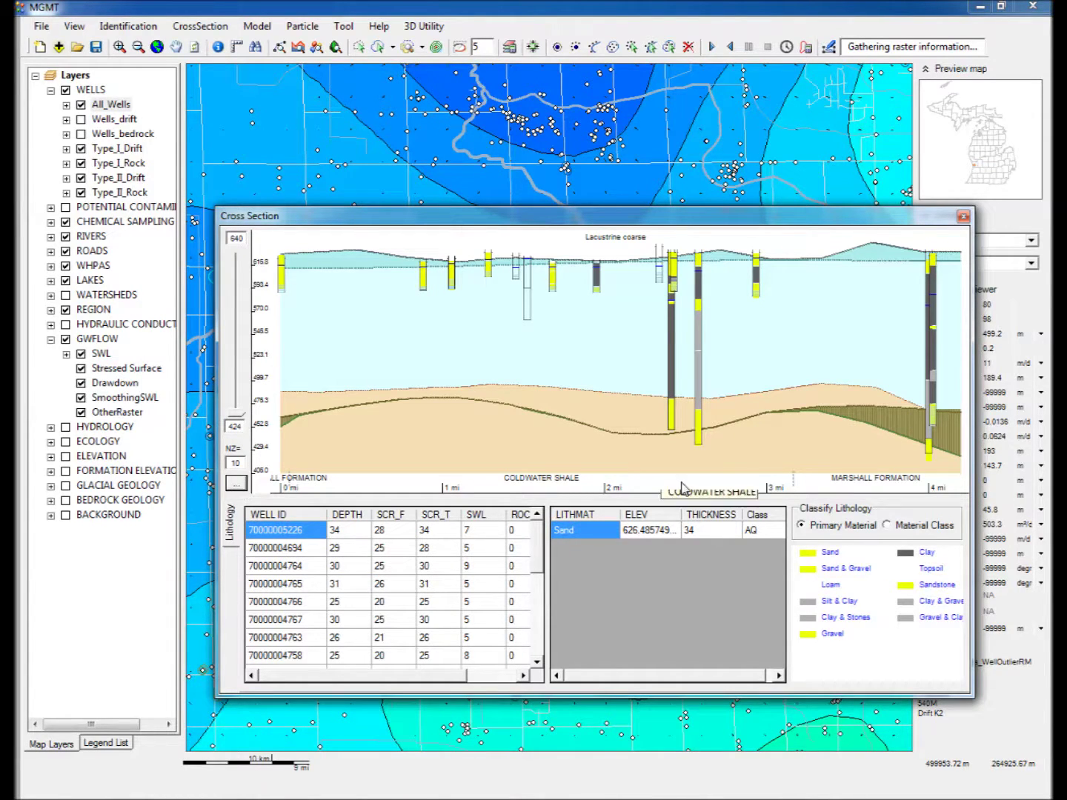
pyautogui.click(285, 548)
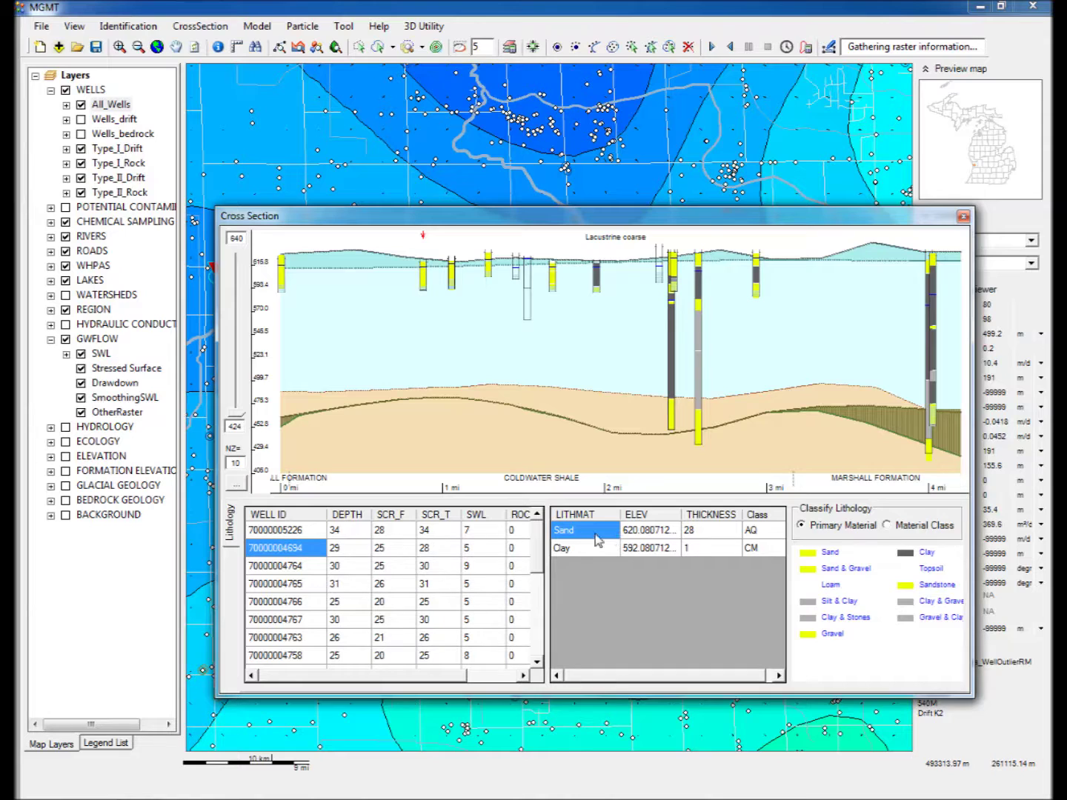
pyautogui.click(294, 568)
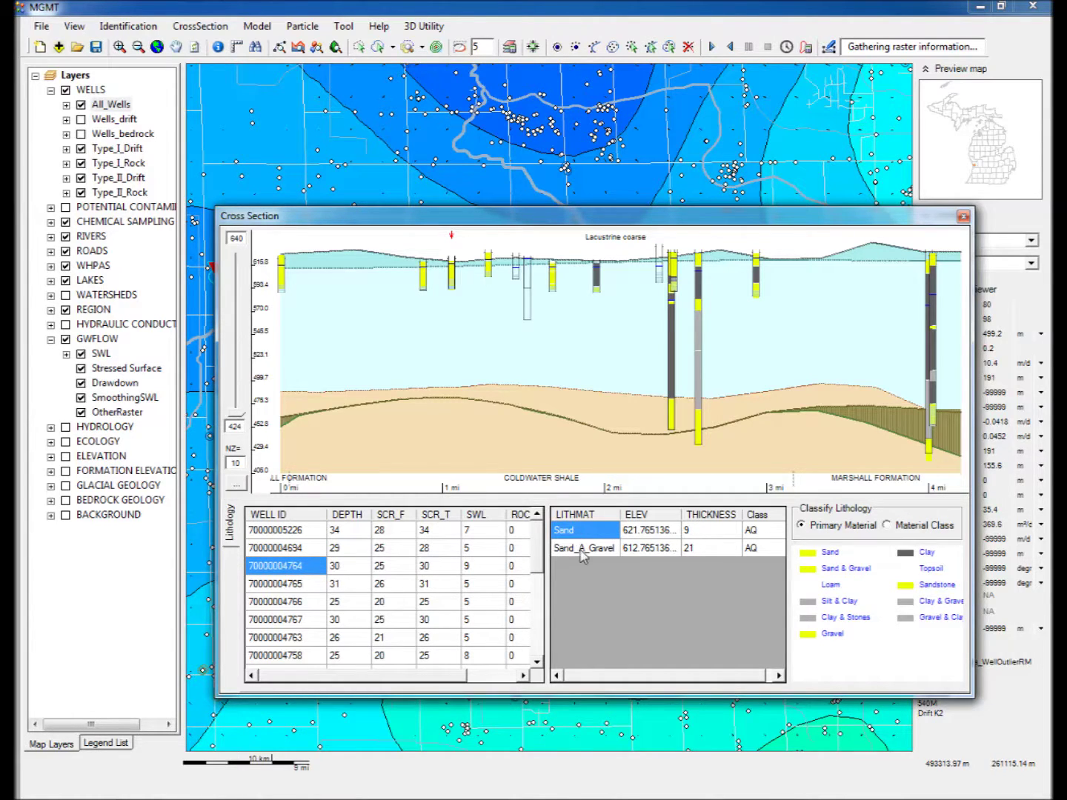
pyautogui.click(289, 584)
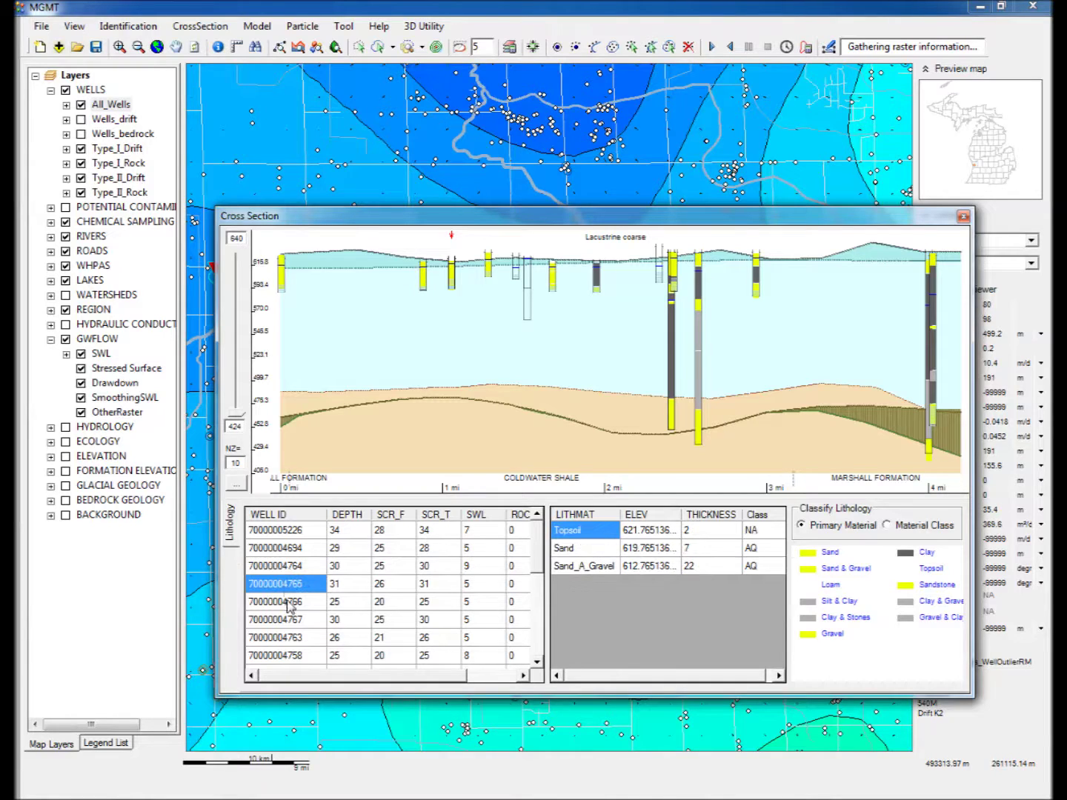
pyautogui.click(291, 605)
pyautogui.click(287, 621)
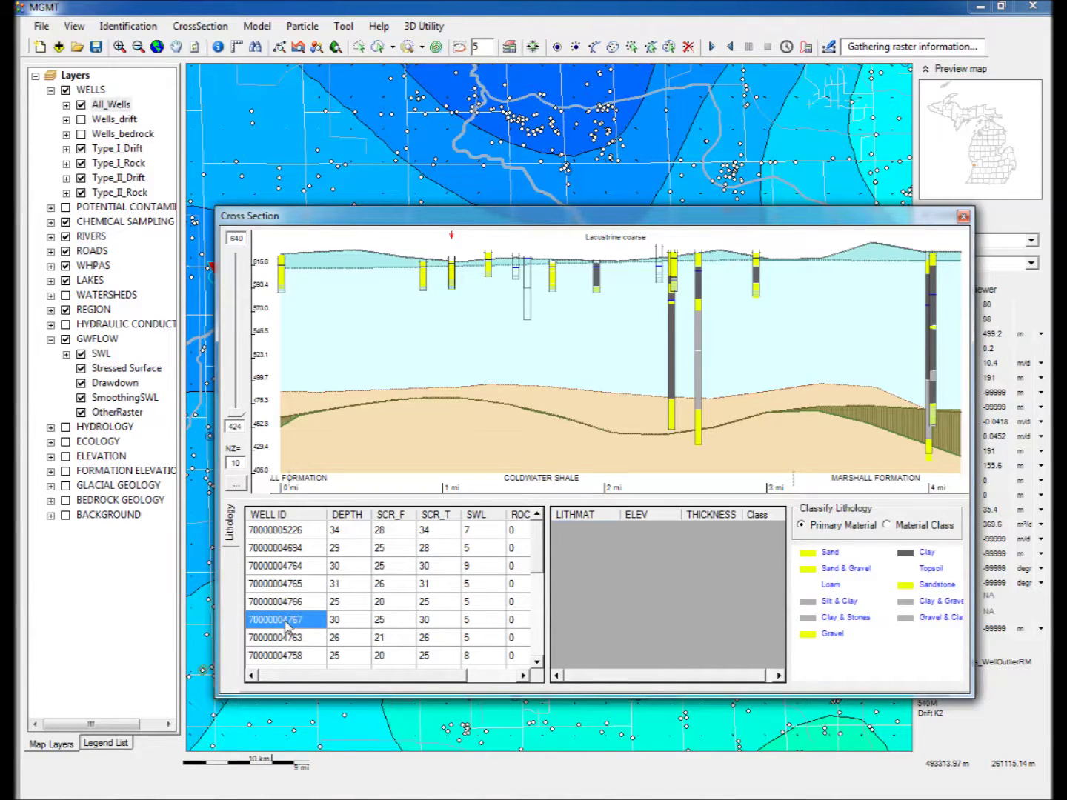
pyautogui.click(295, 641)
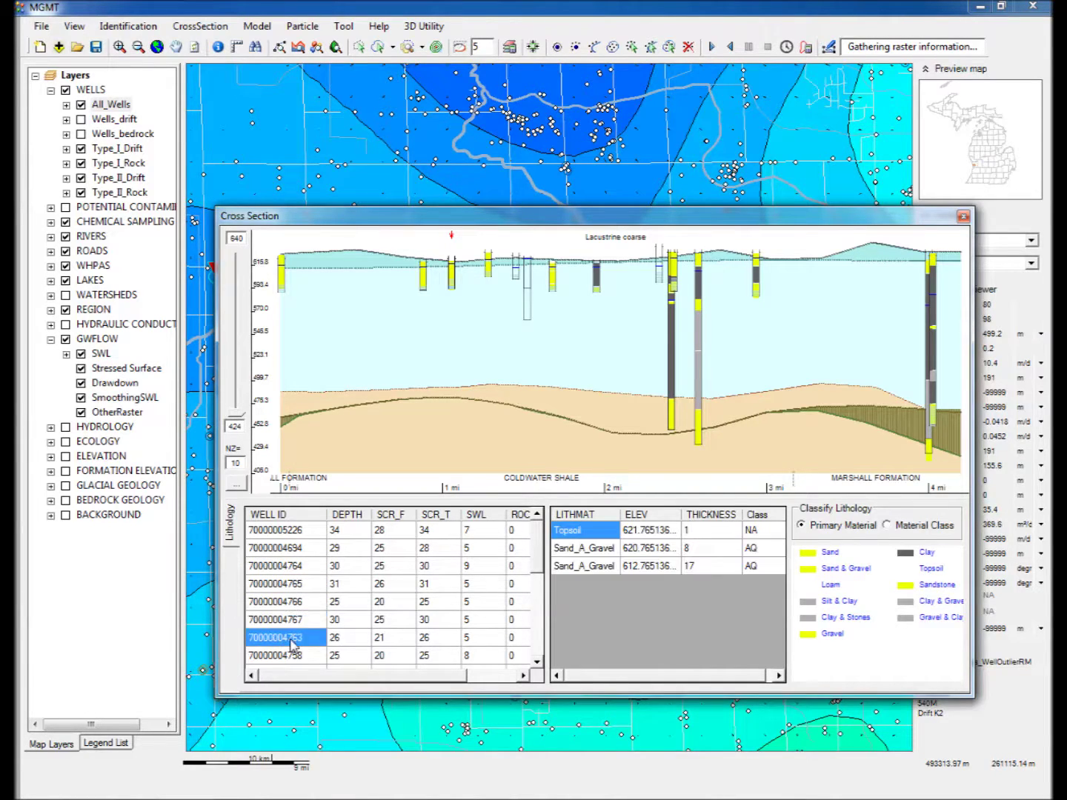
pyautogui.click(536, 662)
pyautogui.click(535, 662)
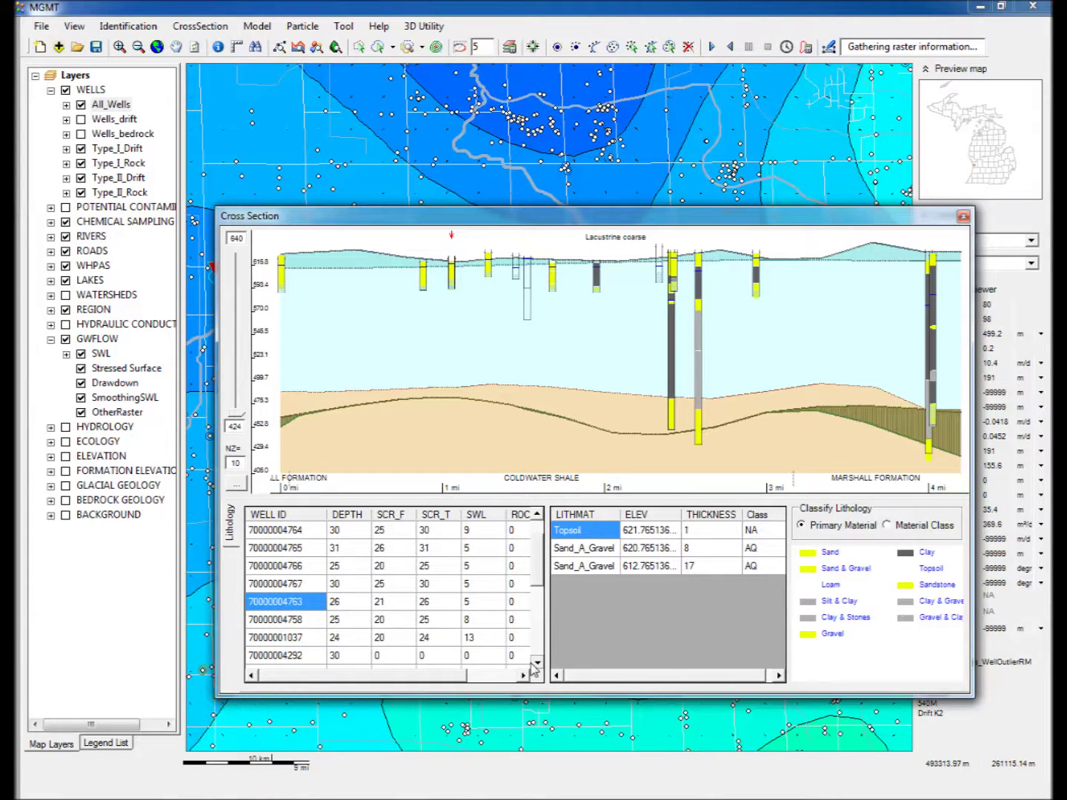
pyautogui.click(536, 662)
pyautogui.click(534, 663)
pyautogui.click(533, 663)
# - Inspect the deep well logs just past 2 mi, then close the cross section
pyautogui.click(293, 602)
pyautogui.click(671, 372)
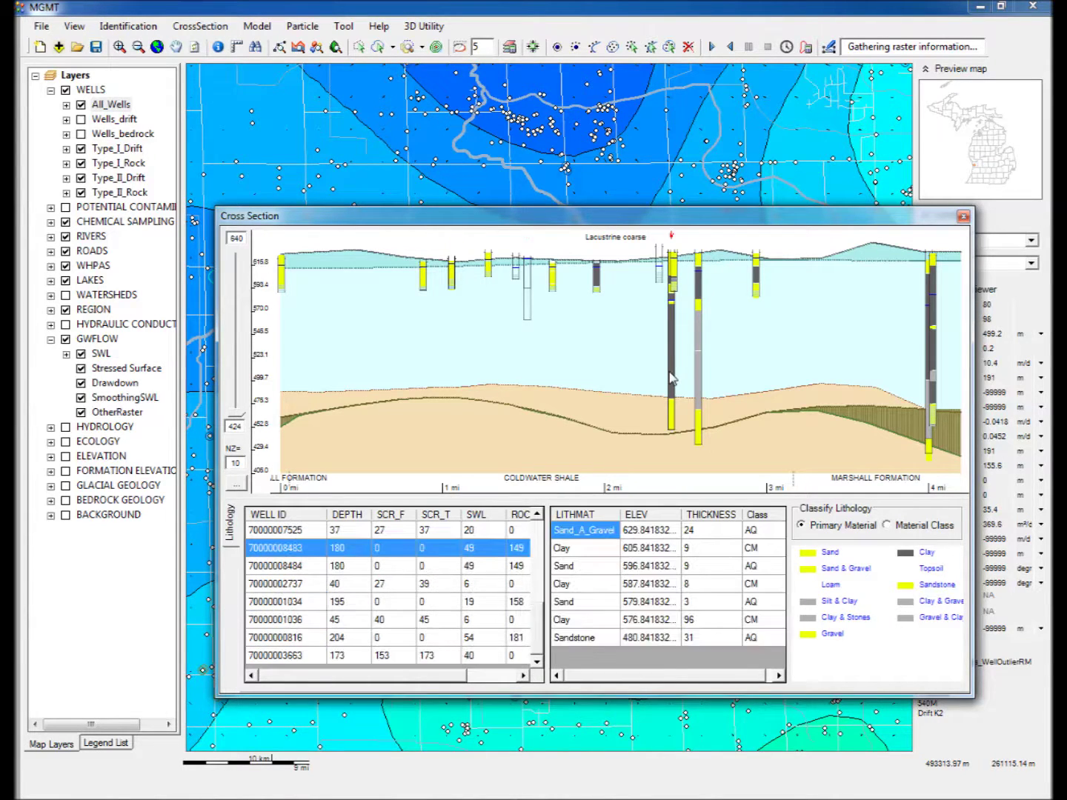
pyautogui.click(699, 341)
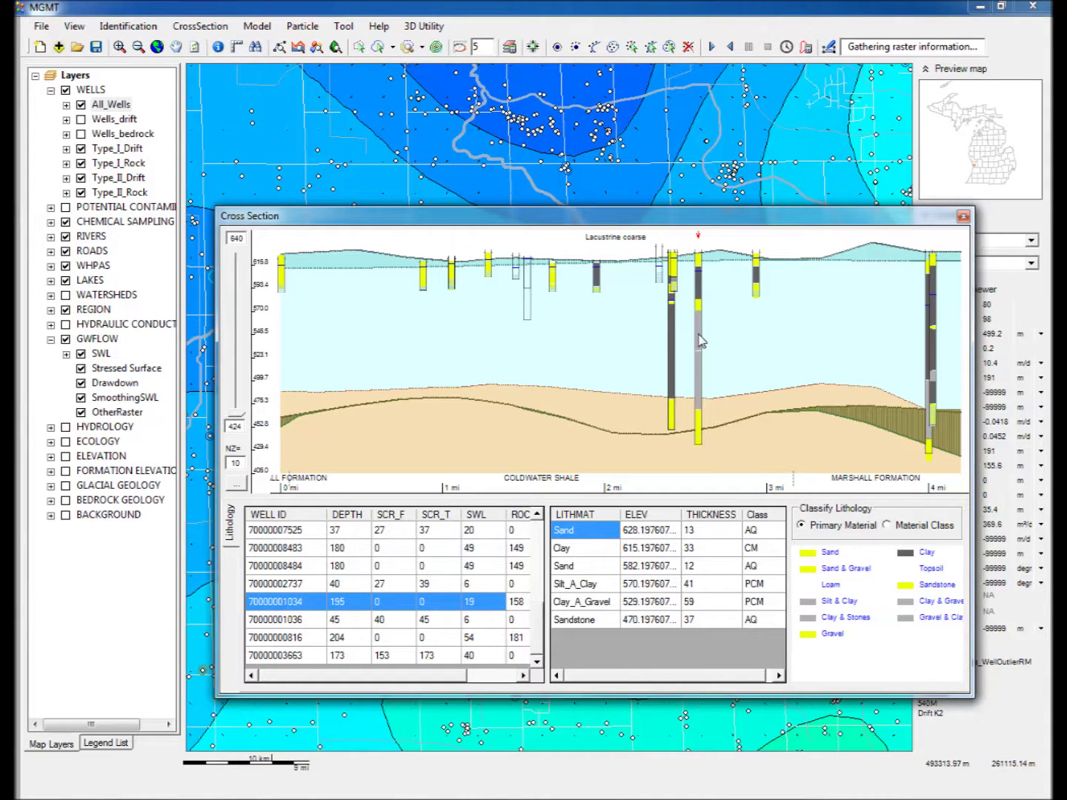
pyautogui.click(963, 217)
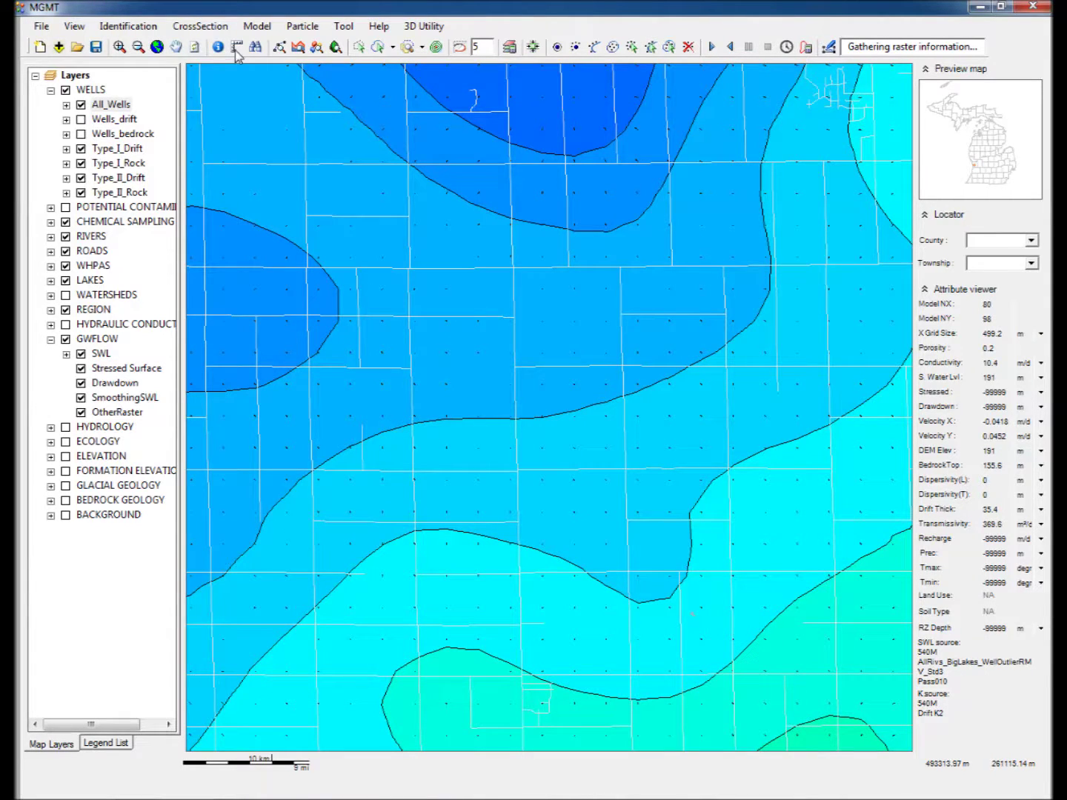
# - Outline a four-point 3D model area over Ottawa County, yielding a 100 × 101 grid
pyautogui.click(335, 49)
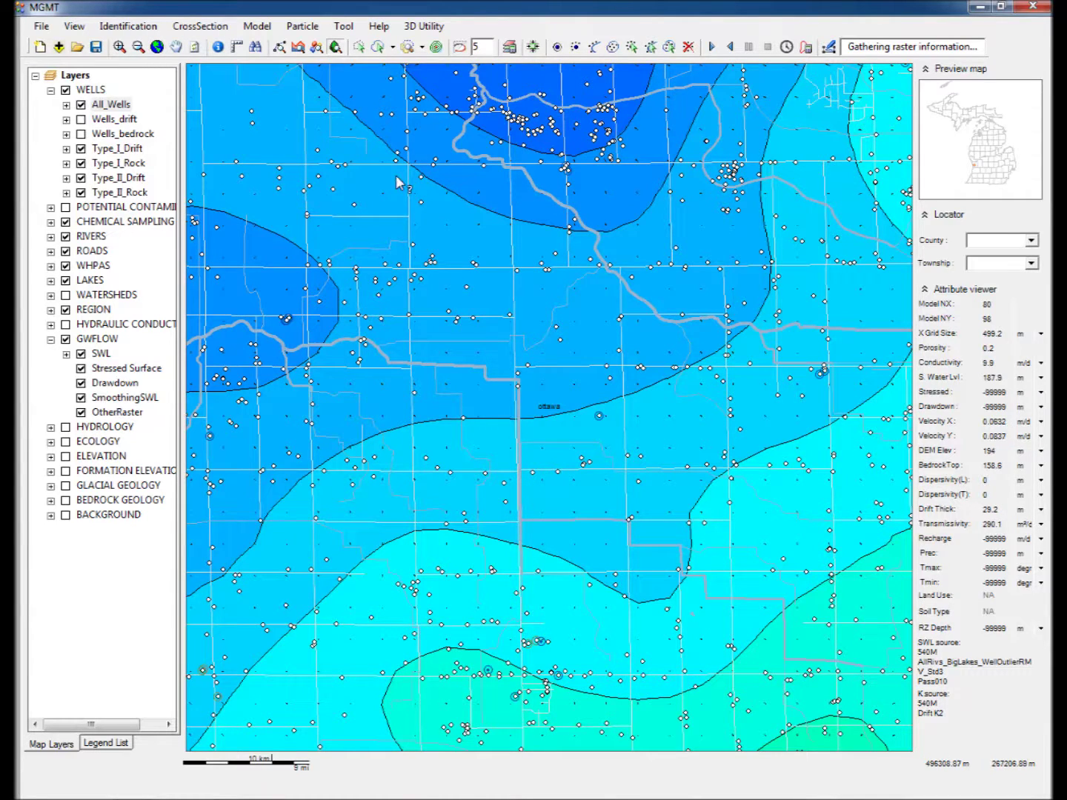
pyautogui.click(295, 365)
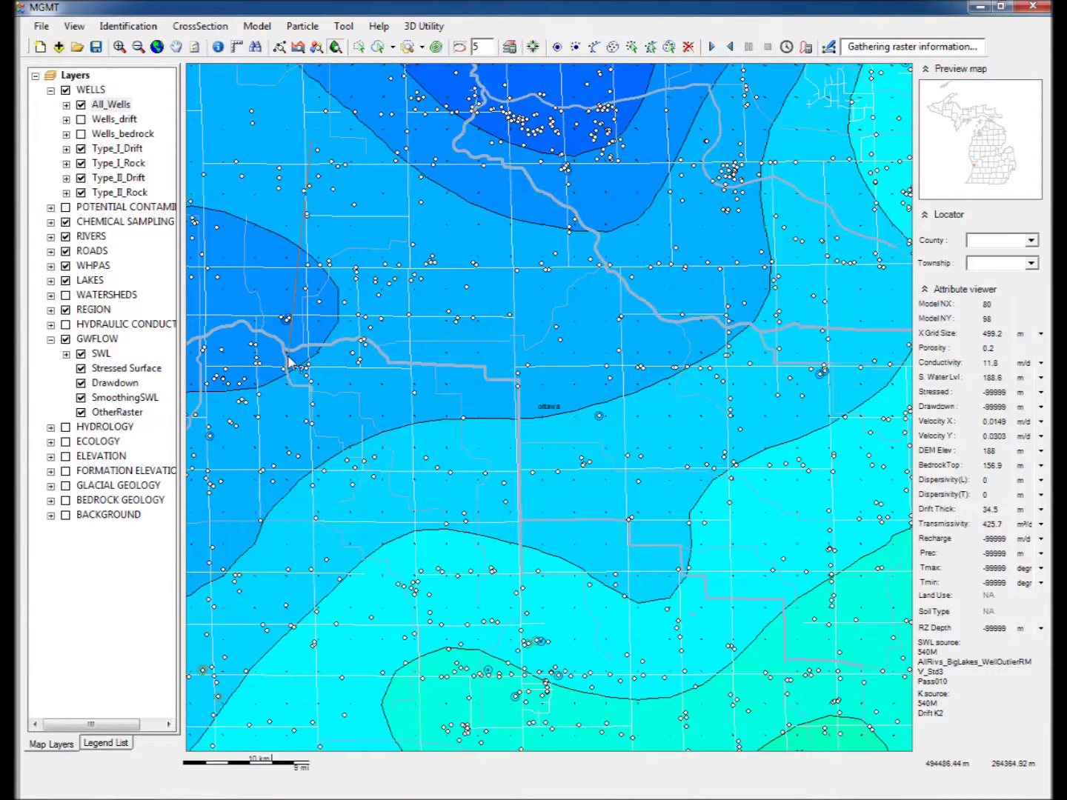
pyautogui.click(363, 616)
pyautogui.click(798, 603)
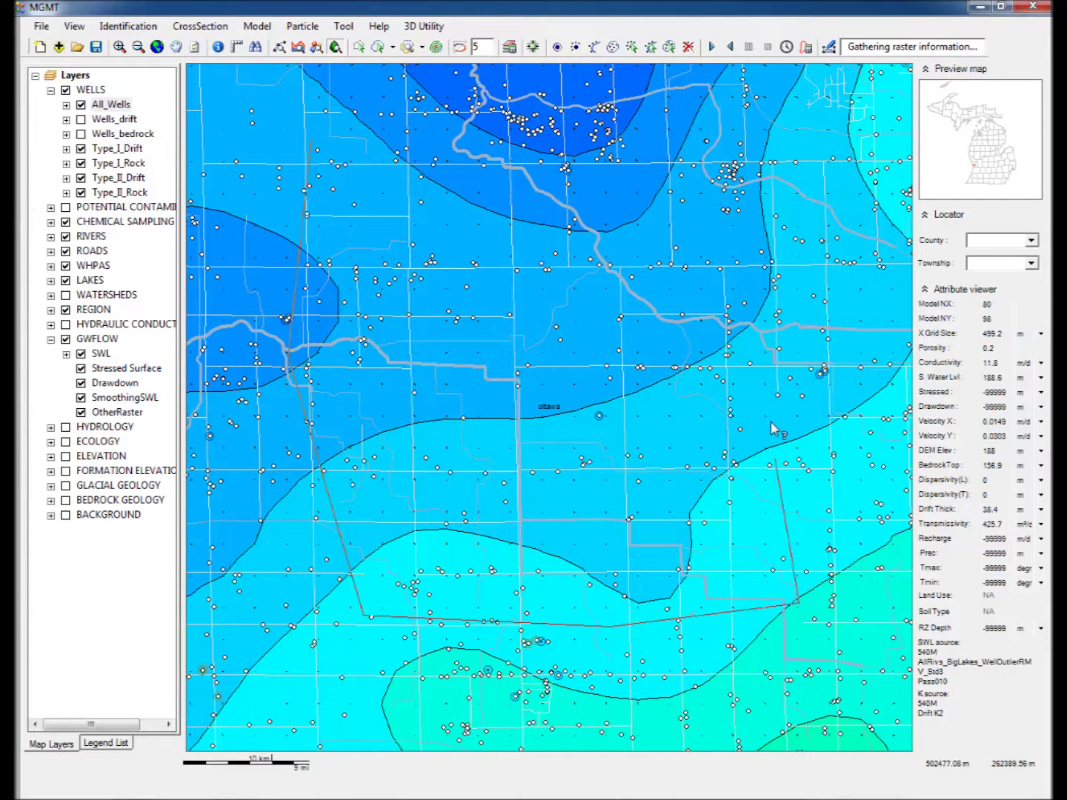
pyautogui.doubleClick(783, 113)
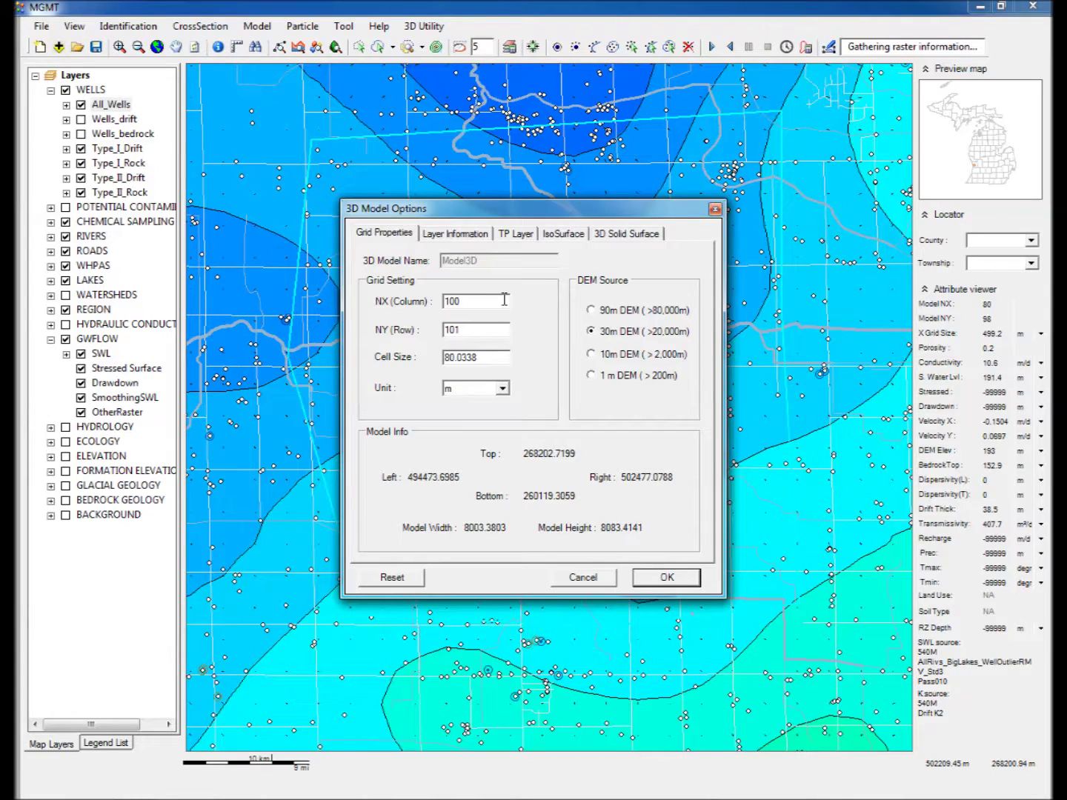
# - Import WELLS and RIVERS layers, excluding STREAMS_ORDER_1 and STREAMS_ORDER_2
pyautogui.click(451, 234)
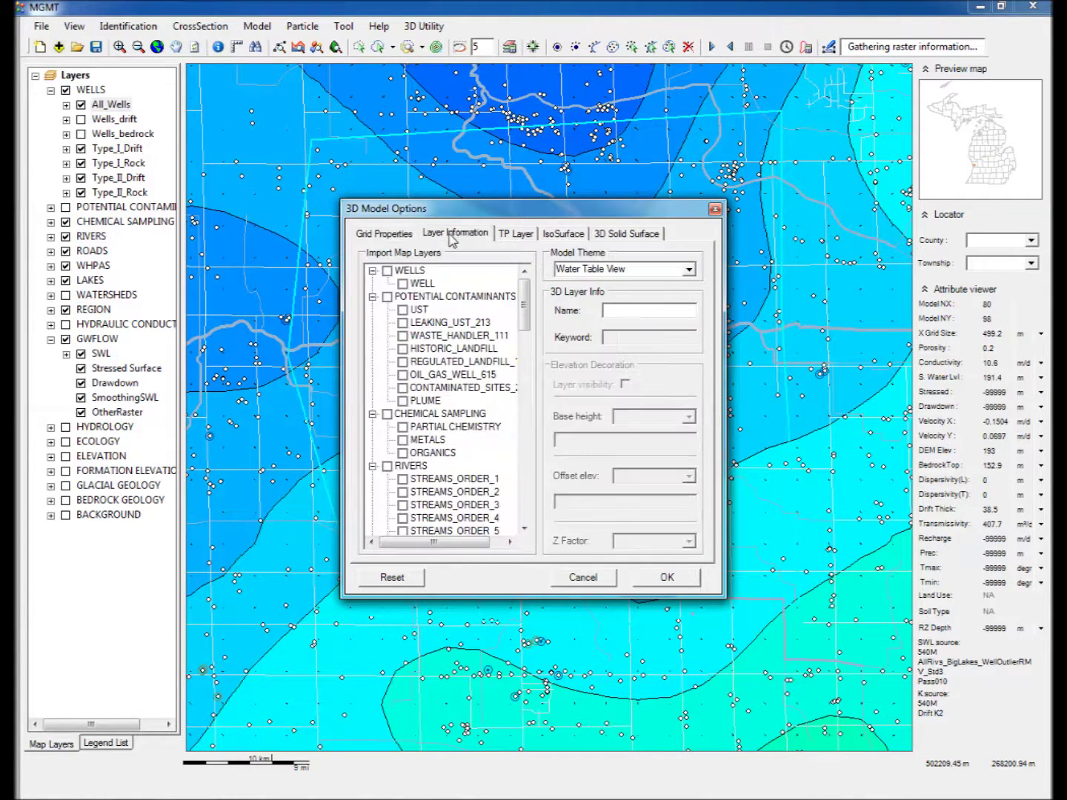
pyautogui.click(387, 270)
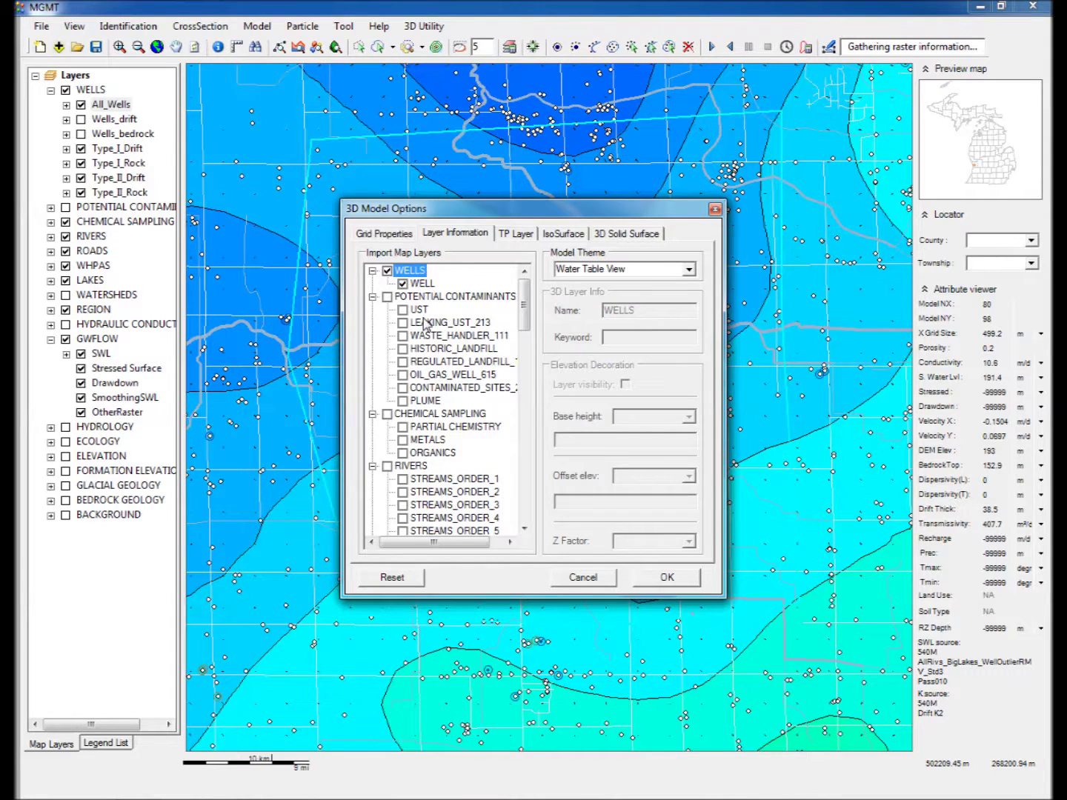
pyautogui.click(524, 528)
pyautogui.click(524, 528)
pyautogui.click(524, 528)
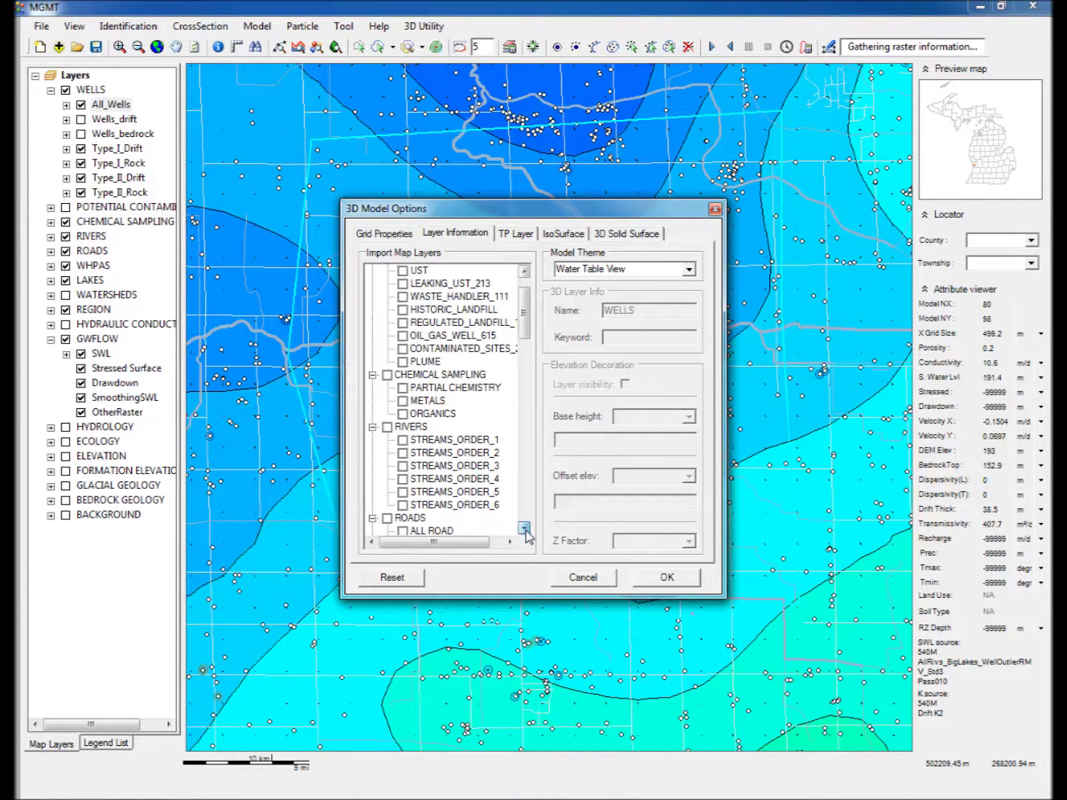
pyautogui.click(524, 528)
pyautogui.click(386, 414)
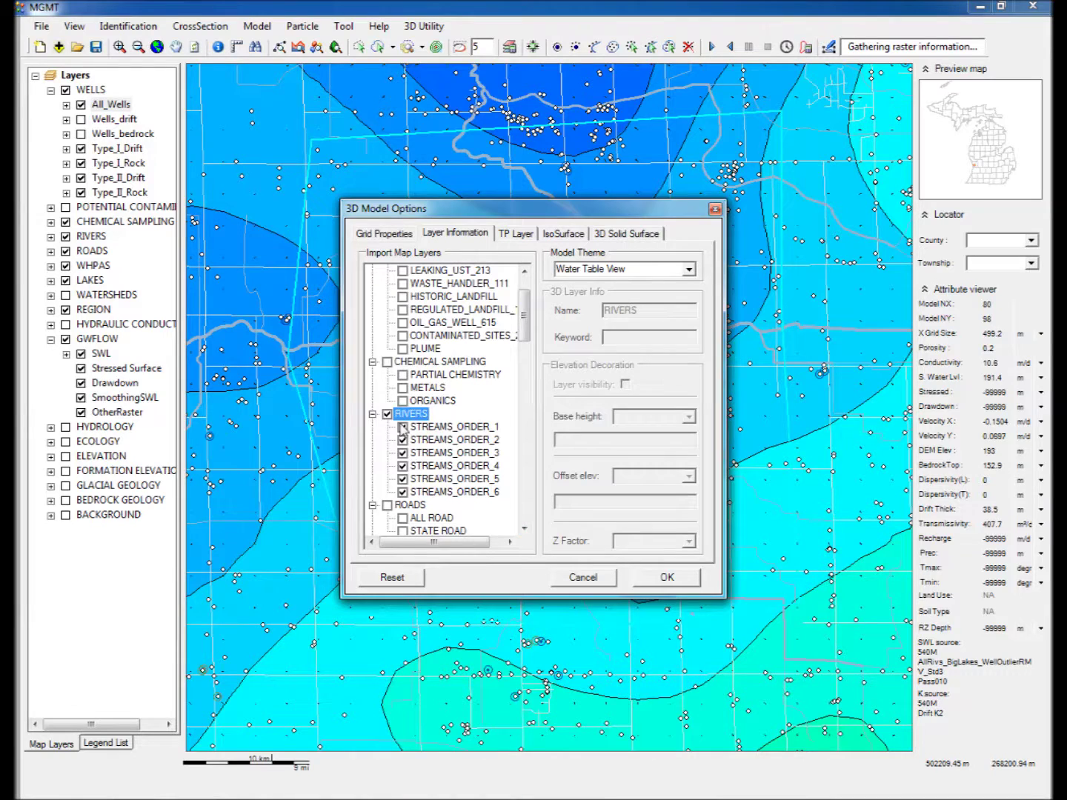
pyautogui.click(402, 427)
pyautogui.click(402, 440)
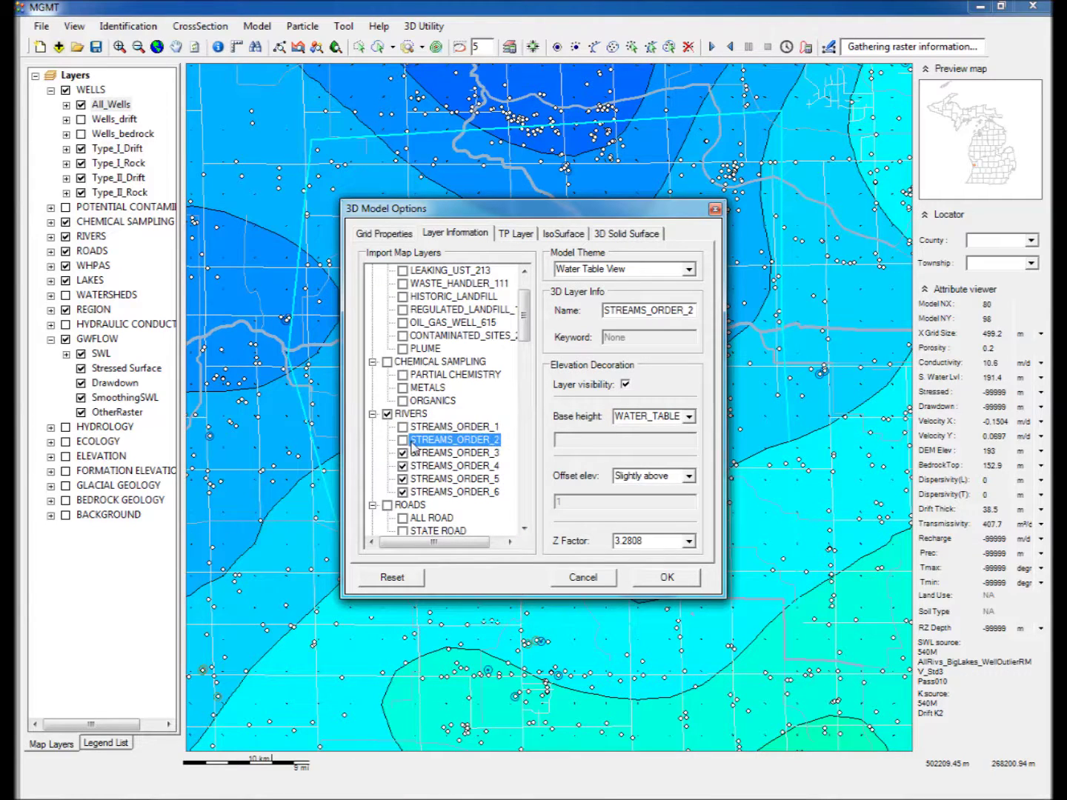
pyautogui.click(524, 529)
pyautogui.click(523, 528)
pyautogui.click(524, 528)
pyautogui.click(523, 528)
pyautogui.click(524, 528)
pyautogui.click(524, 528)
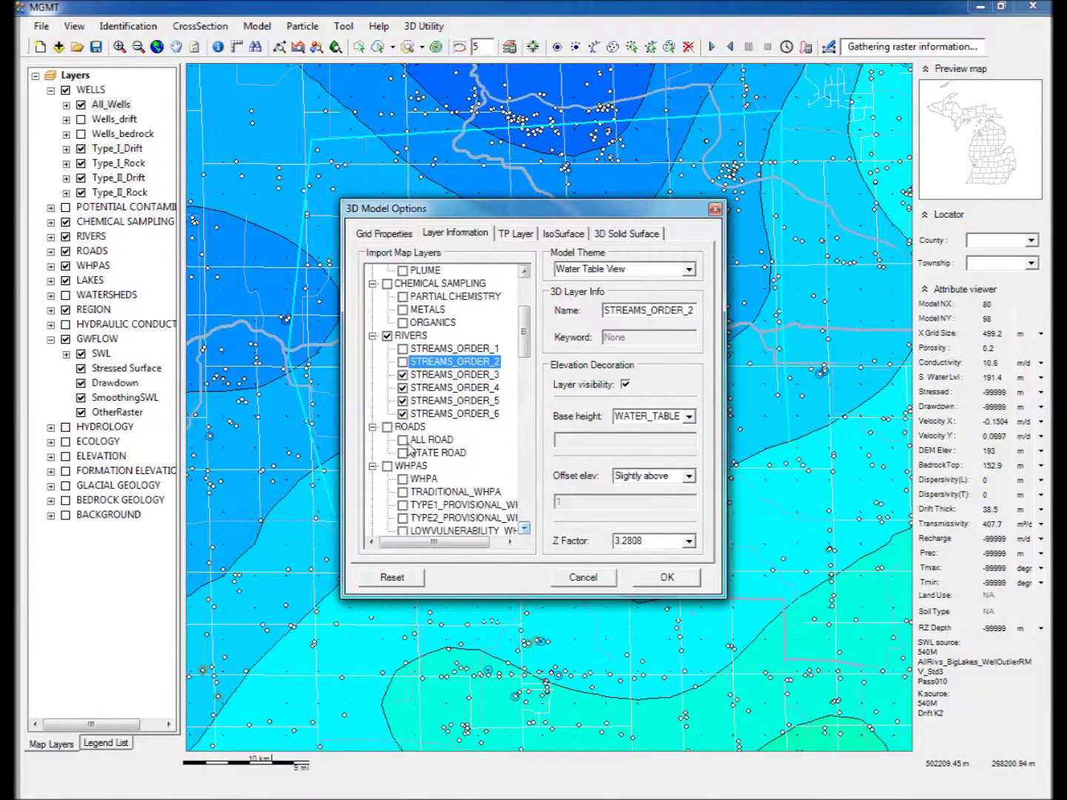
# - Add ROADS and LAKES without LAKES_CLASS_1–3, then build the 3D model
pyautogui.click(387, 428)
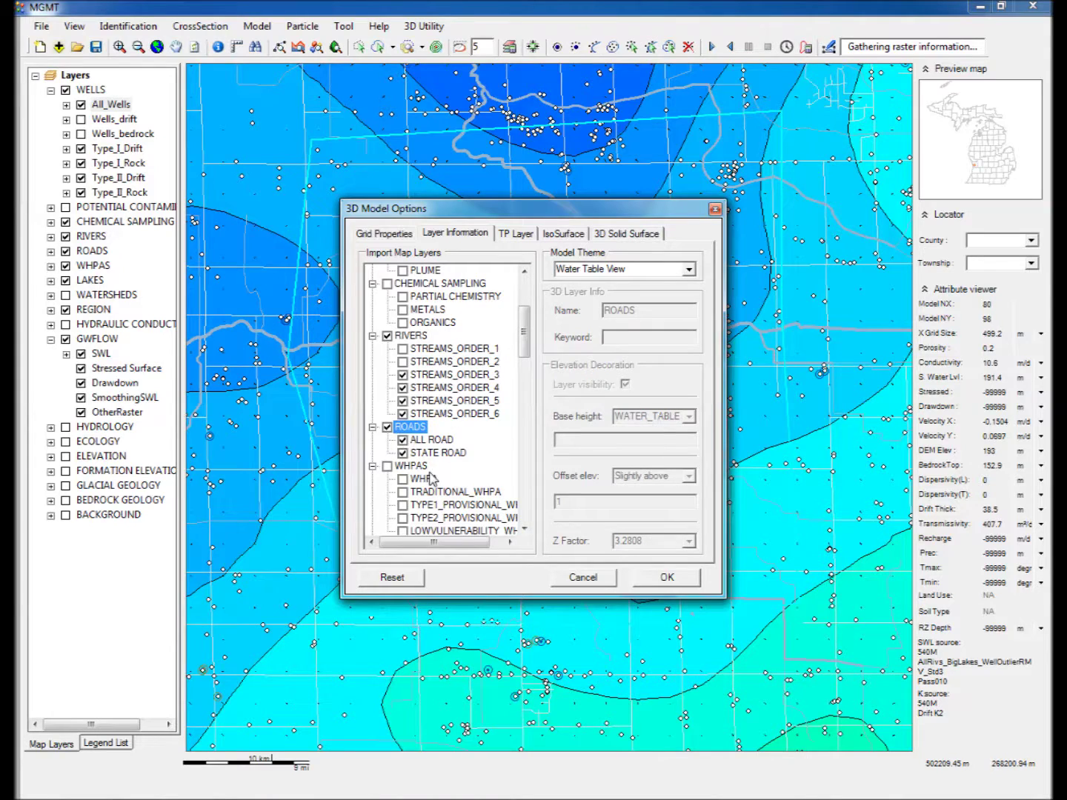
pyautogui.click(524, 528)
pyautogui.click(524, 528)
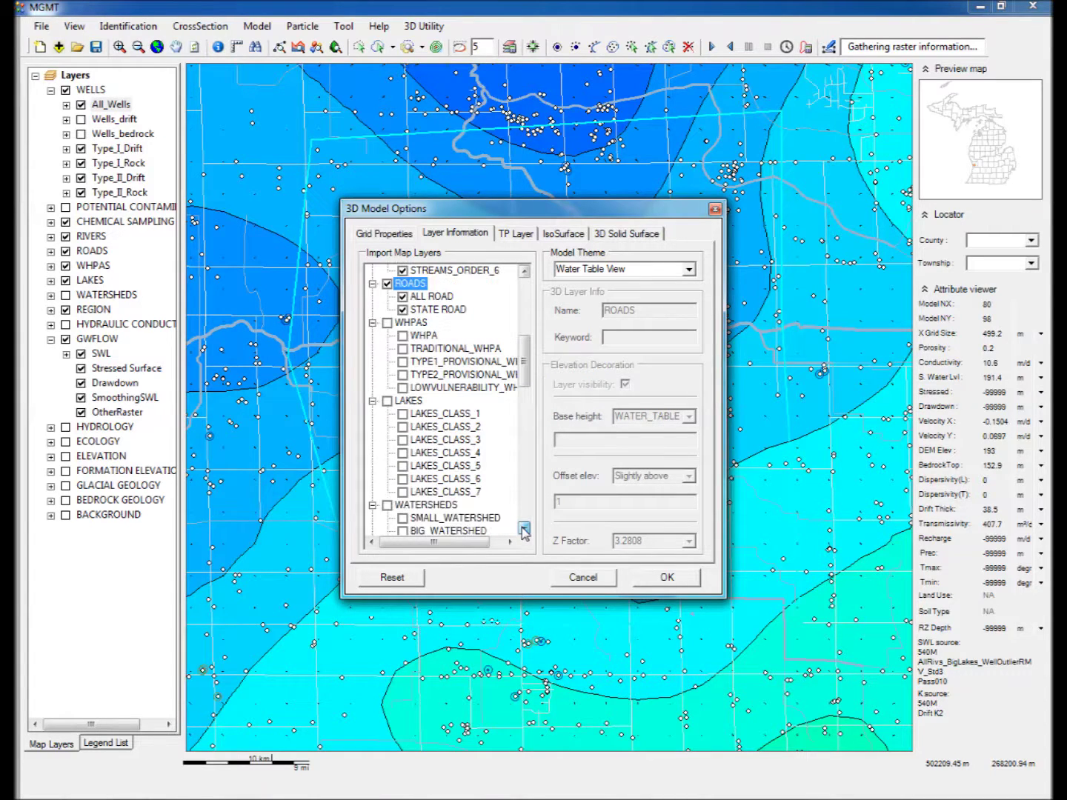
pyautogui.click(524, 528)
pyautogui.click(387, 375)
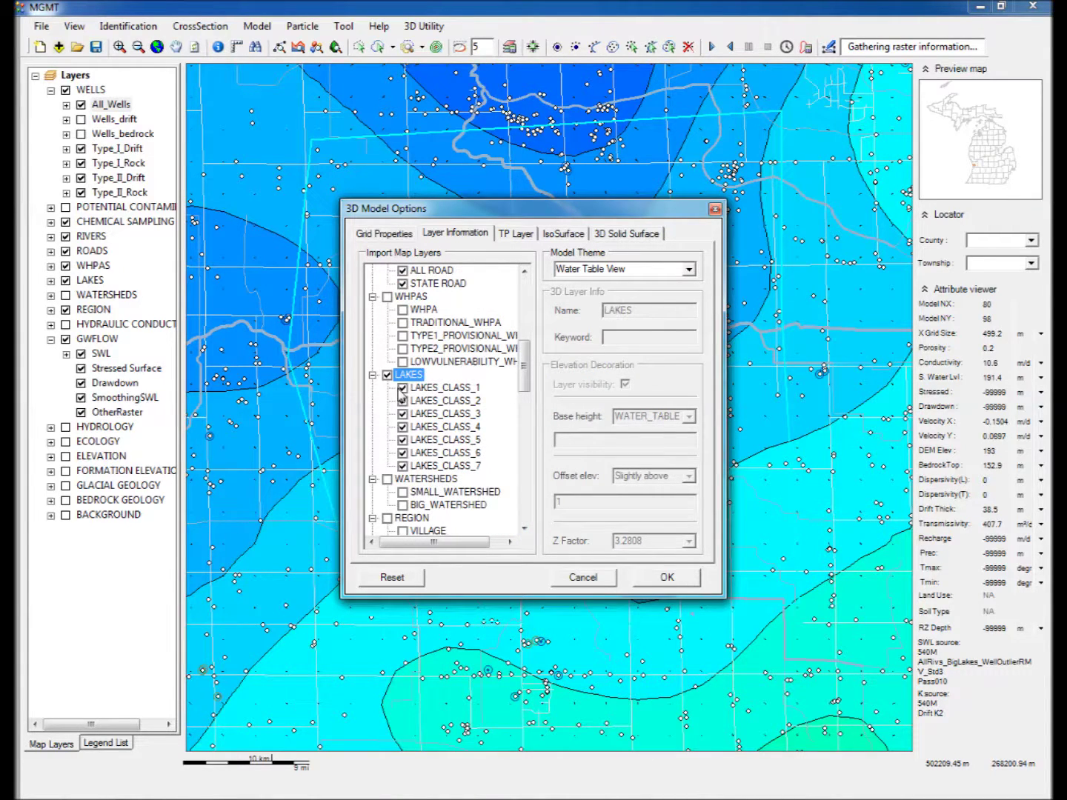
pyautogui.click(402, 387)
pyautogui.click(402, 400)
pyautogui.click(402, 414)
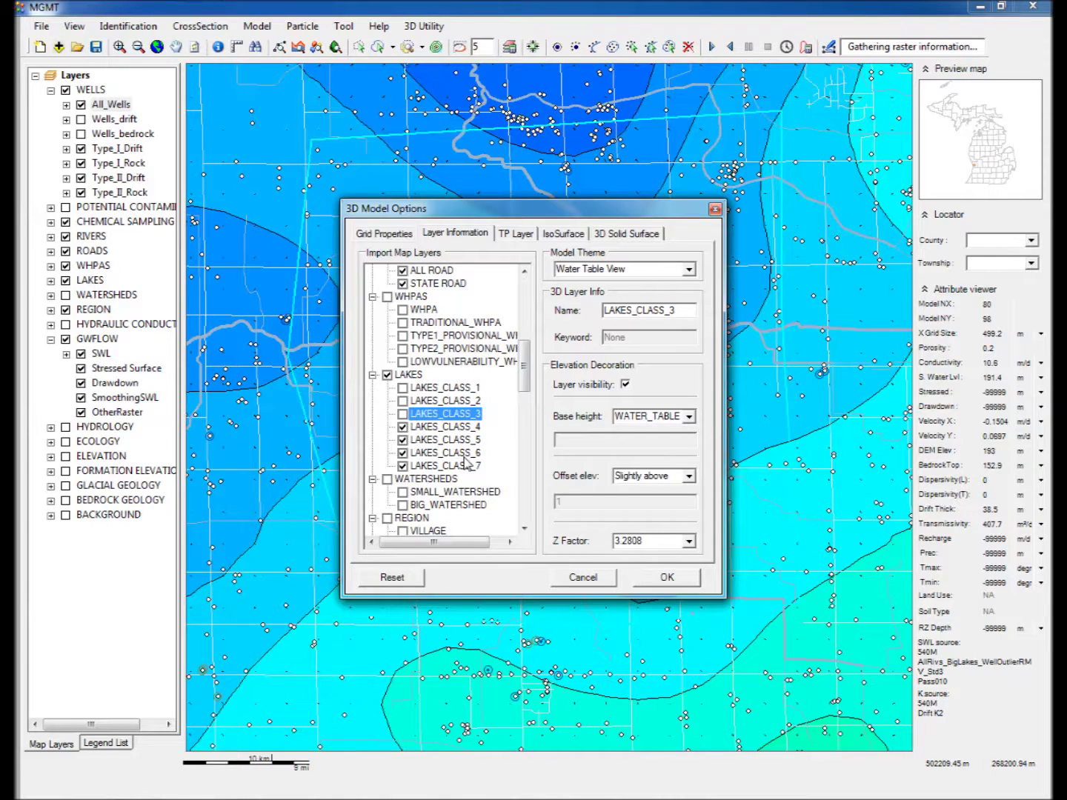
pyautogui.click(524, 528)
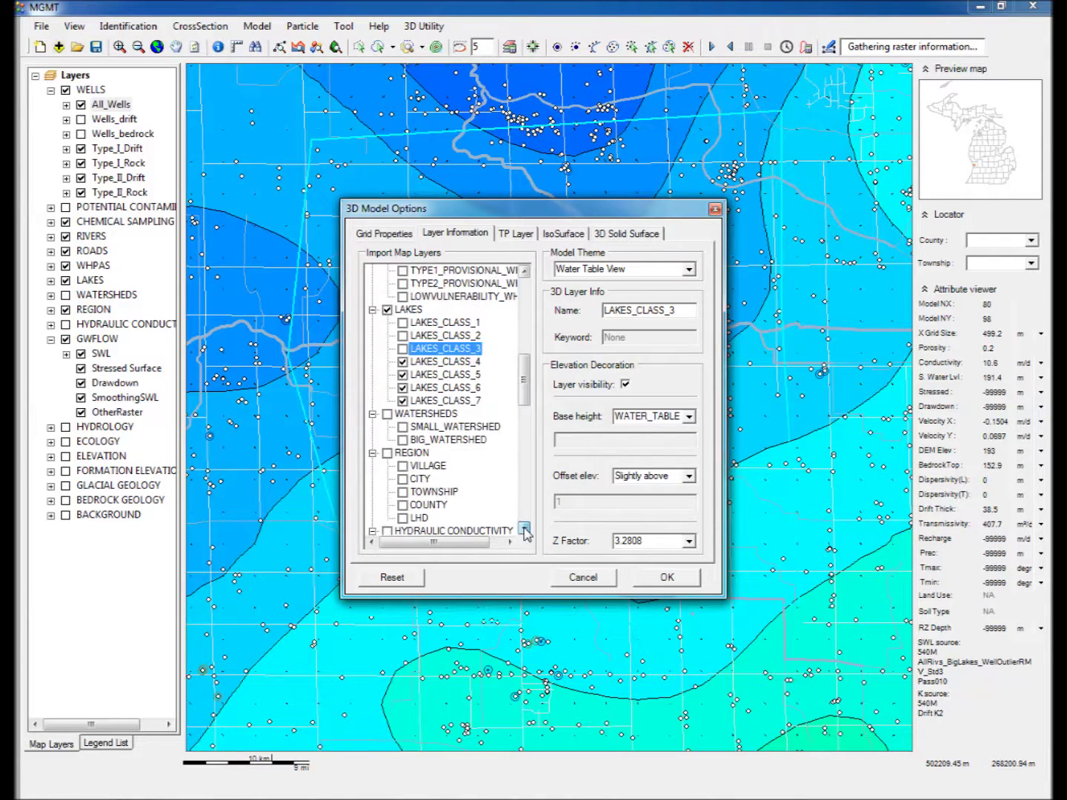
pyautogui.click(524, 528)
pyautogui.click(670, 584)
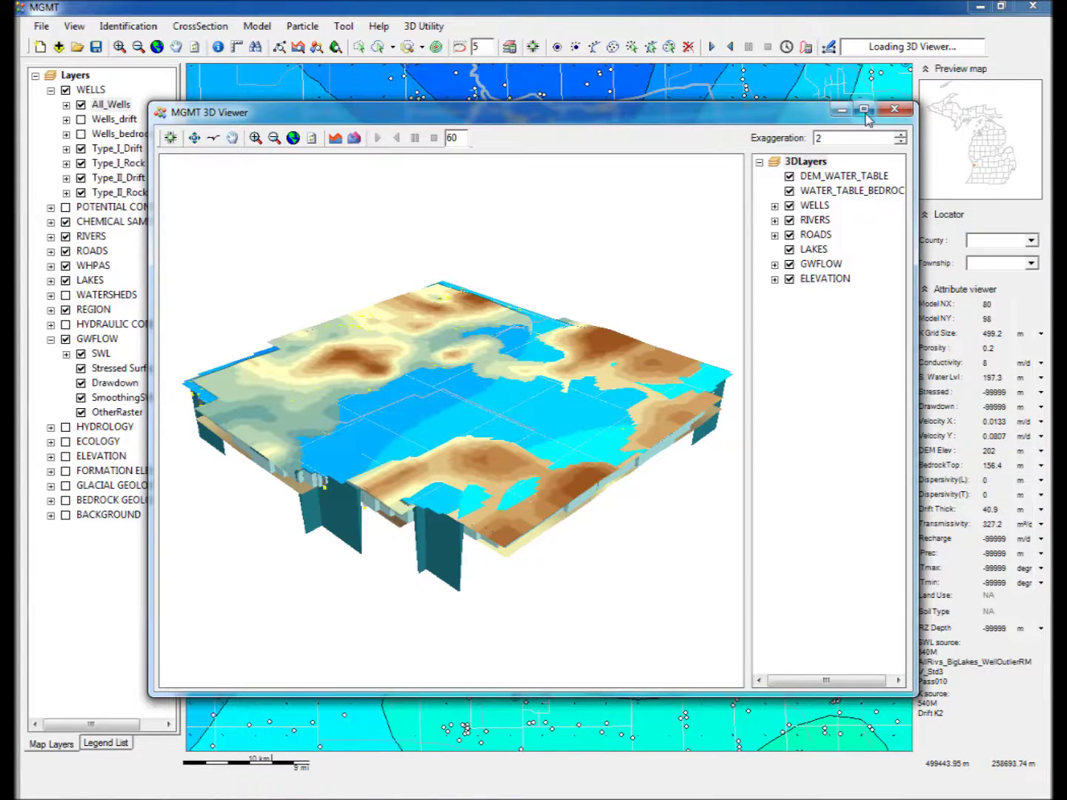
# - Maximize the 3D Viewer and hide DEM_WATER_TABLE, WATER_TABLE_BEDROCK and the GWFLOW water table
pyautogui.click(864, 111)
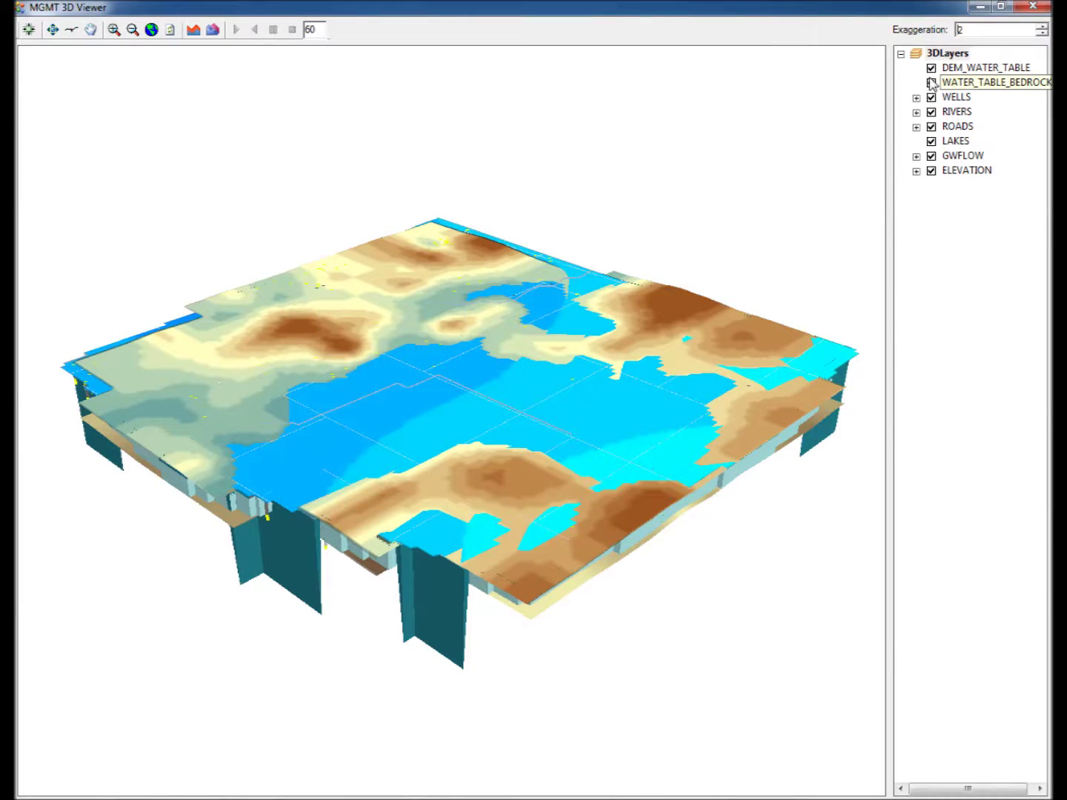
pyautogui.click(931, 83)
pyautogui.click(931, 68)
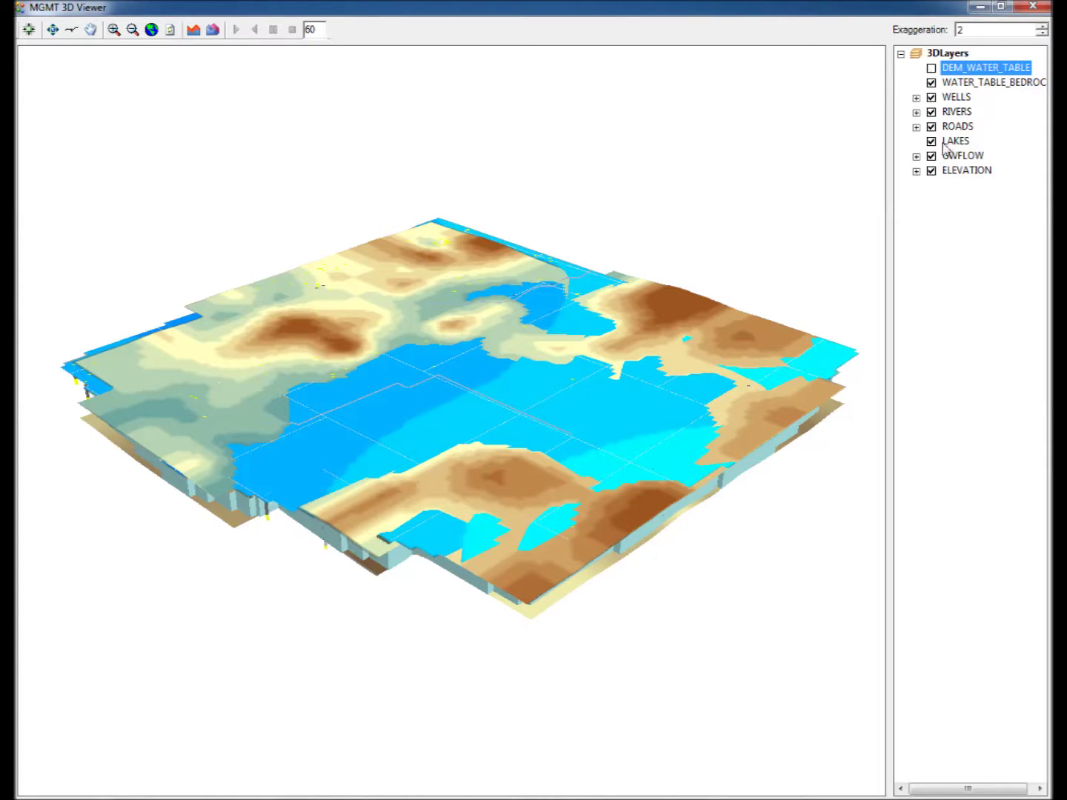
pyautogui.click(931, 82)
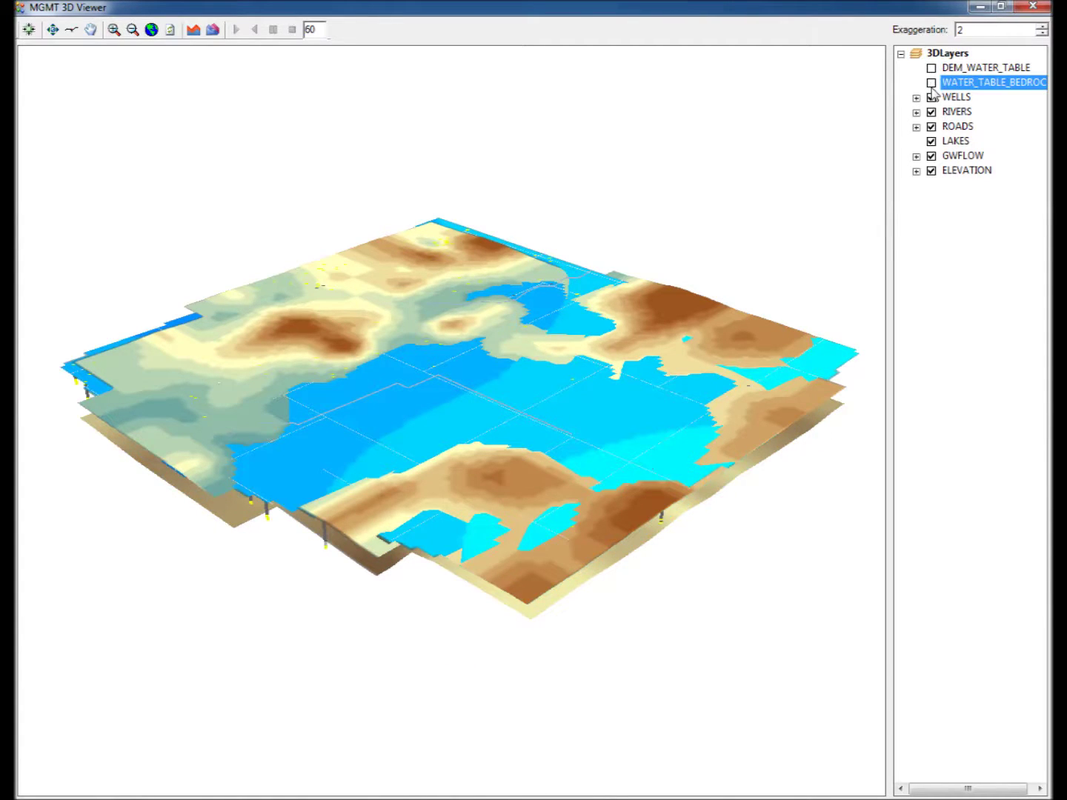
pyautogui.click(930, 156)
pyautogui.click(916, 157)
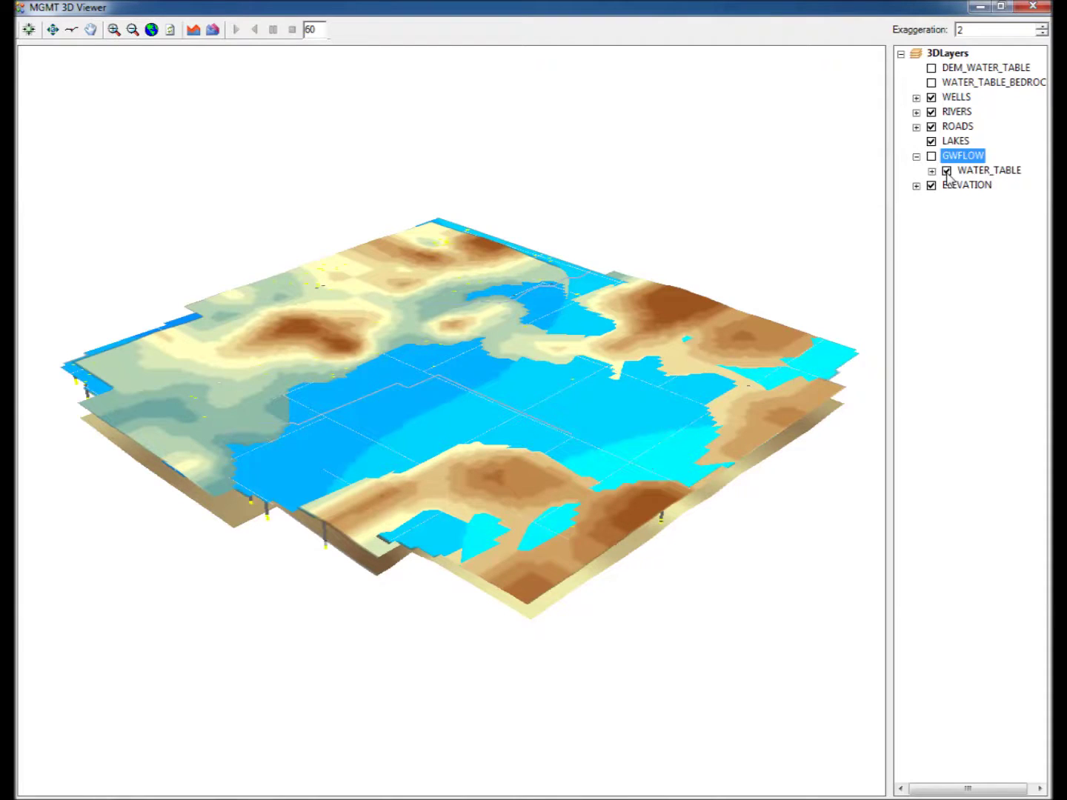
pyautogui.click(946, 171)
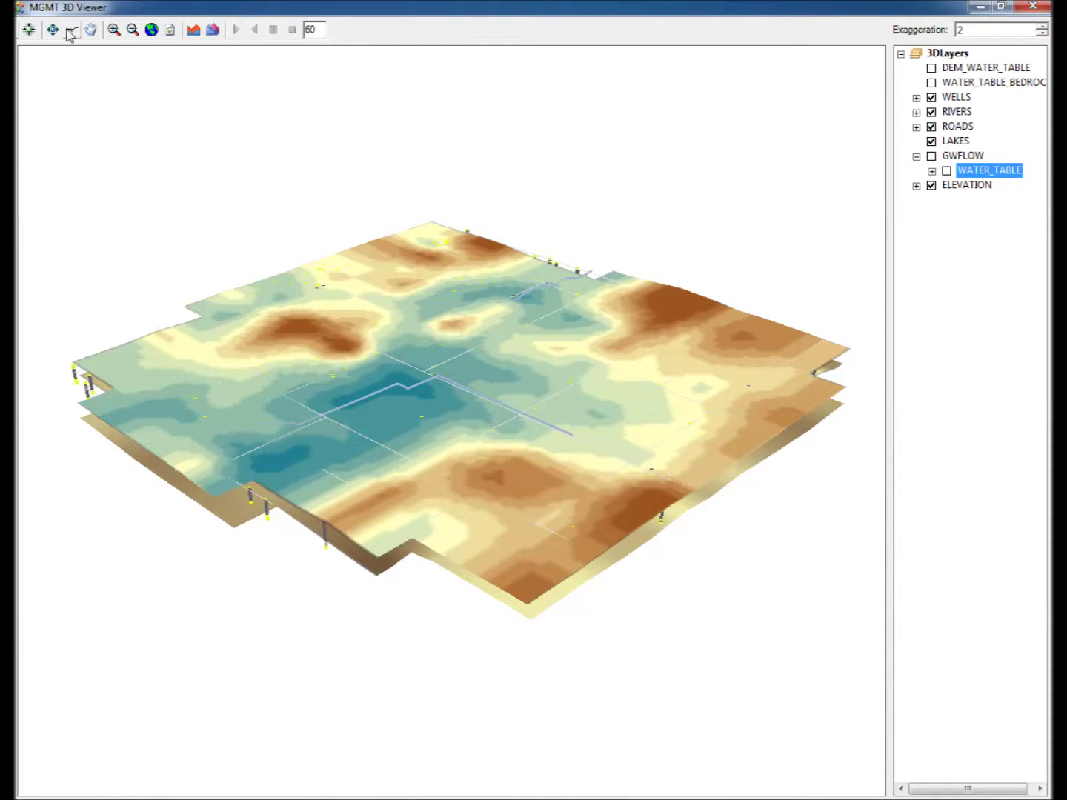
# - Set the vertical exaggeration from 2 to 10
pyautogui.click(57, 35)
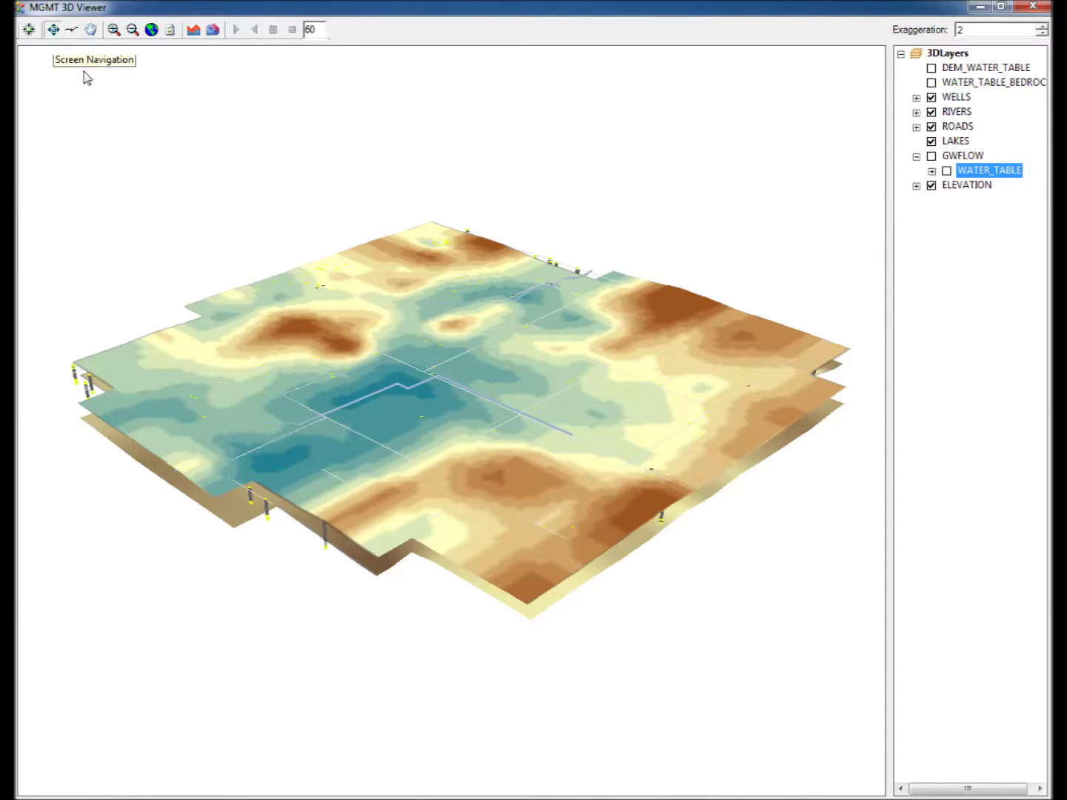
pyautogui.moveTo(249, 445); pyautogui.dragTo(755, 316)
pyautogui.moveTo(444, 315); pyautogui.dragTo(422, 435)
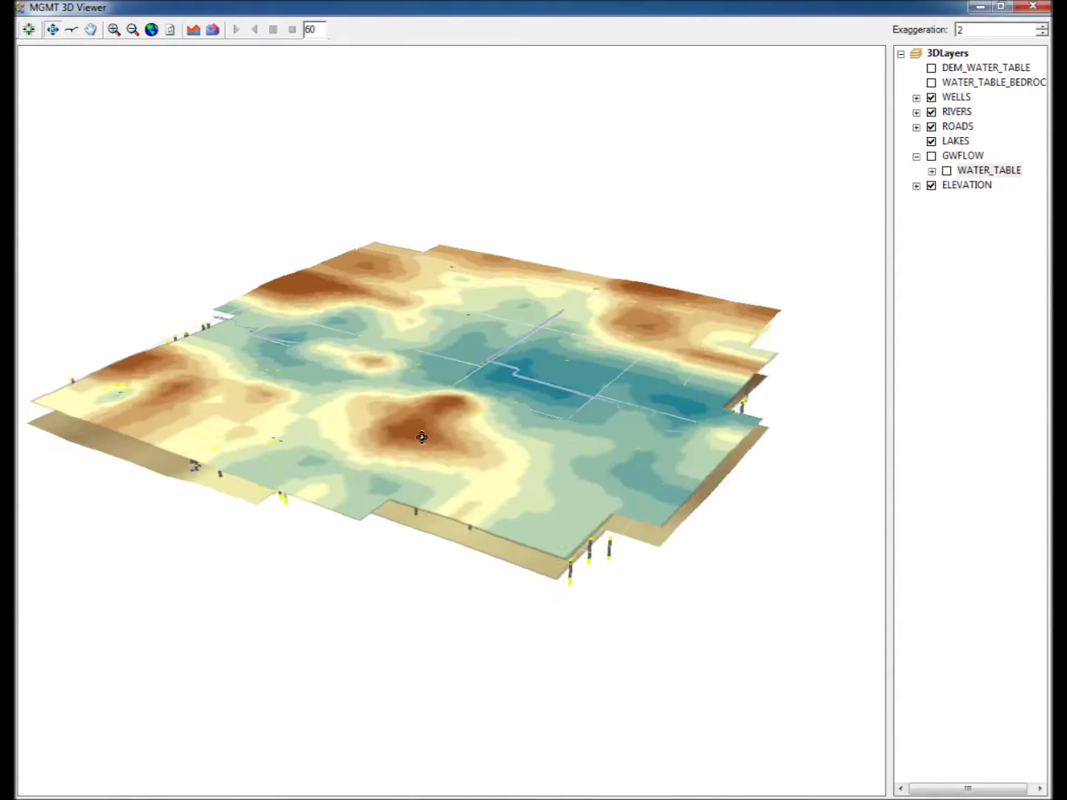
pyautogui.doubleClick(963, 30)
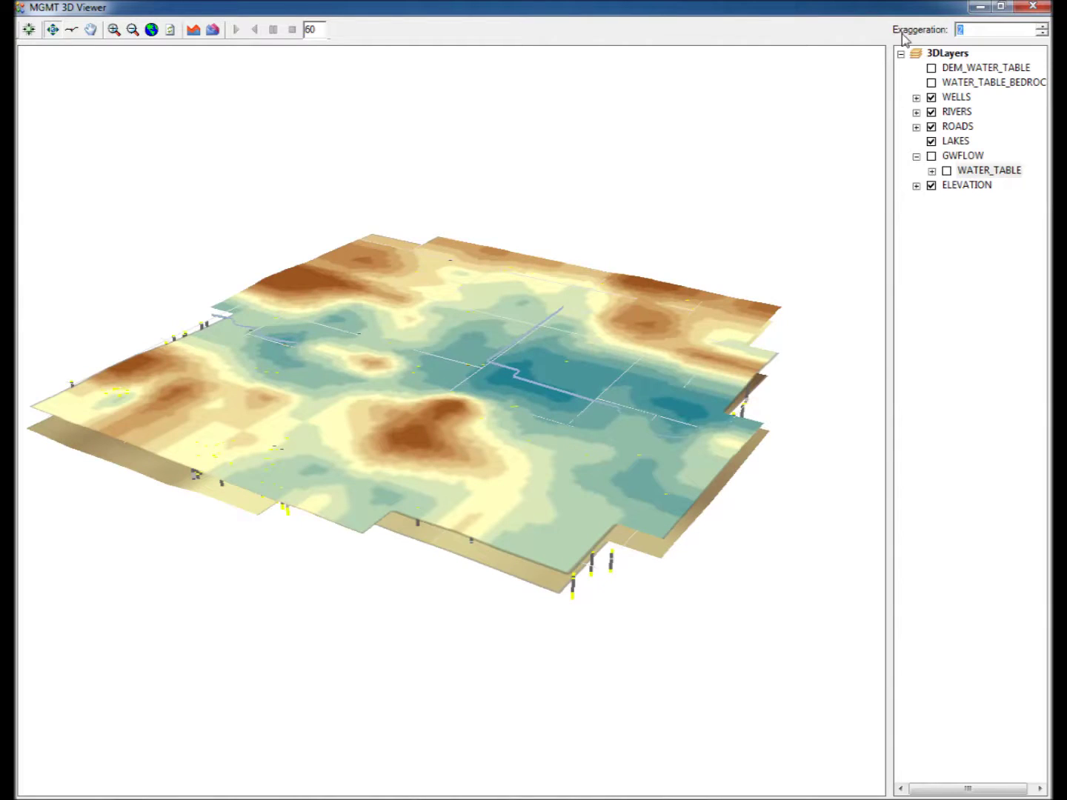
pyautogui.write('10')
pyautogui.press('Return')
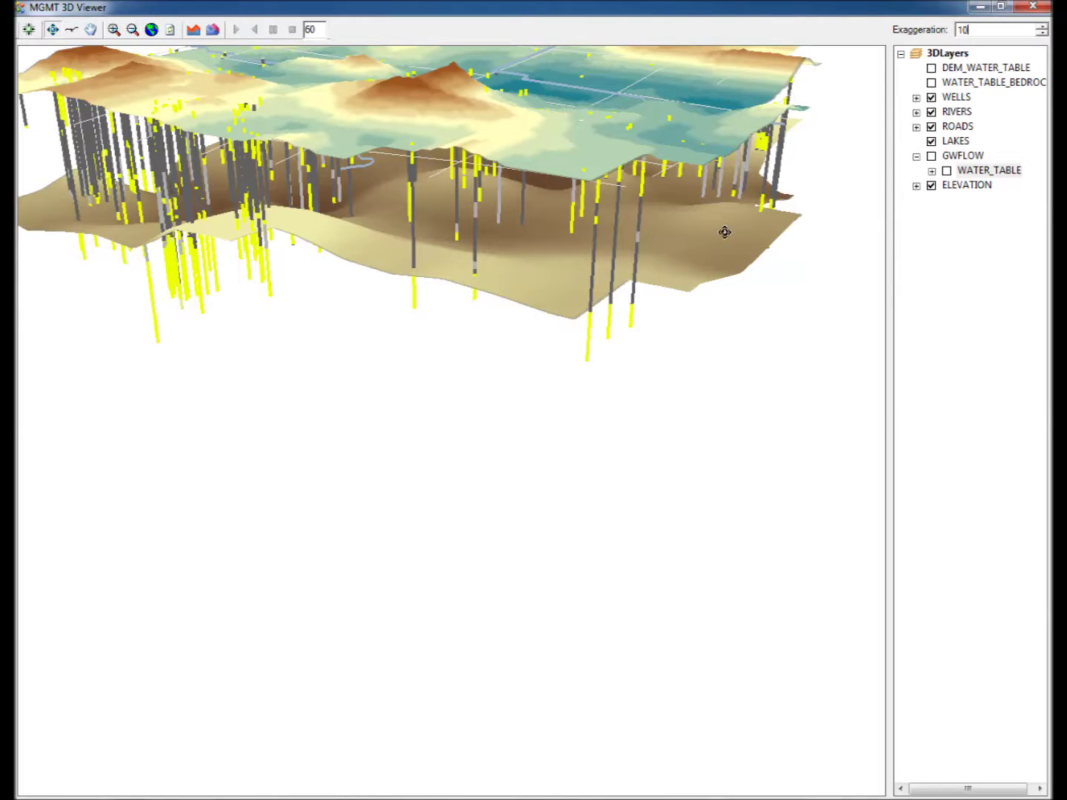
# - Pan and rotate to a side view of the wells, then expand ELEVATION's DEM and BEDROCK
pyautogui.moveTo(541, 146); pyautogui.dragTo(514, 182)
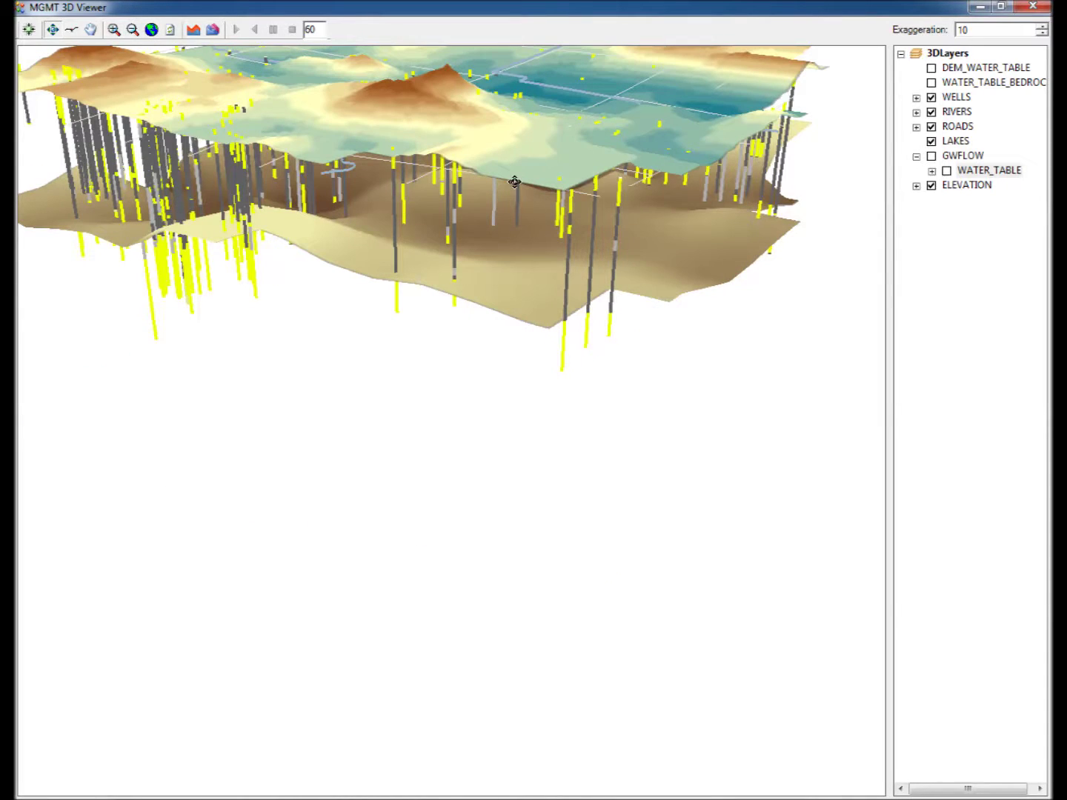
pyautogui.click(90, 30)
pyautogui.moveTo(450, 243); pyautogui.dragTo(410, 336)
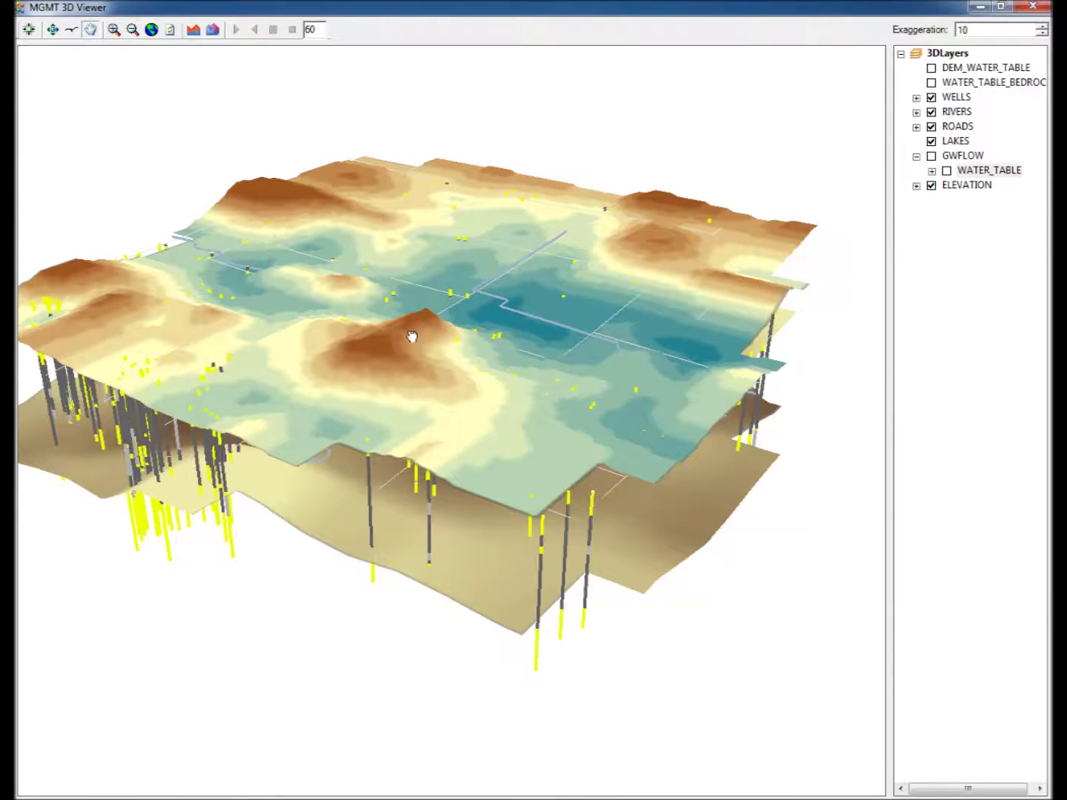
pyautogui.click(52, 29)
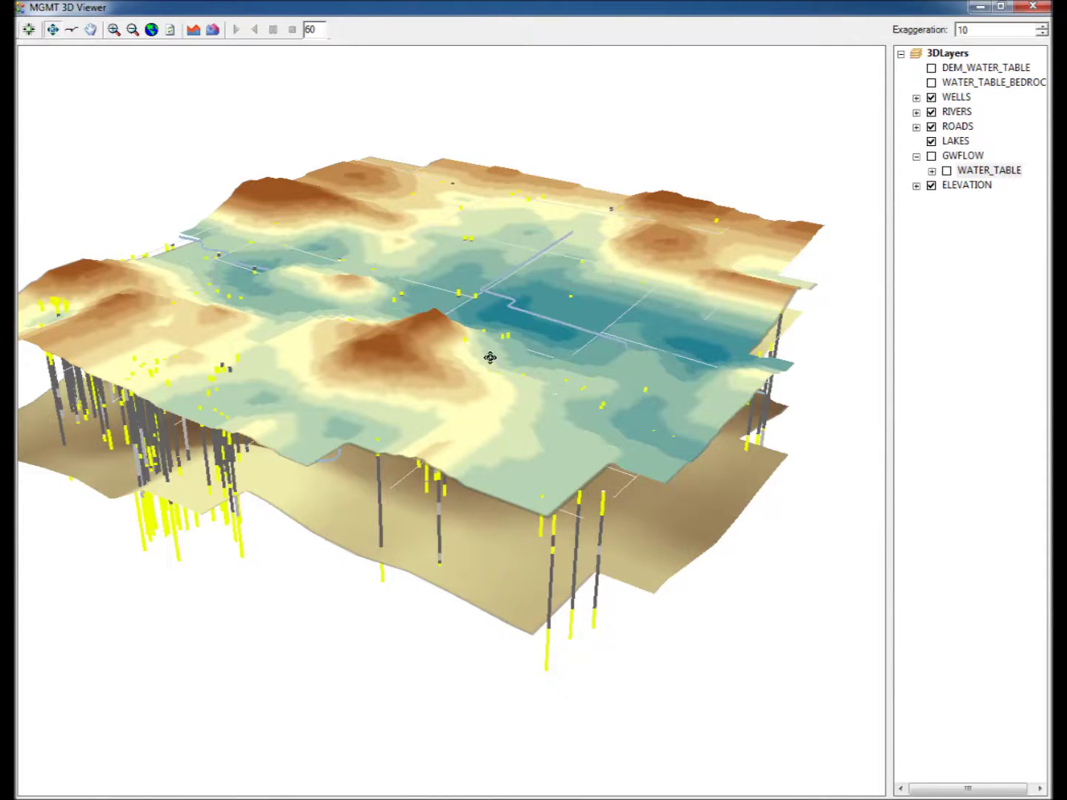
pyautogui.moveTo(490, 357); pyautogui.dragTo(528, 307)
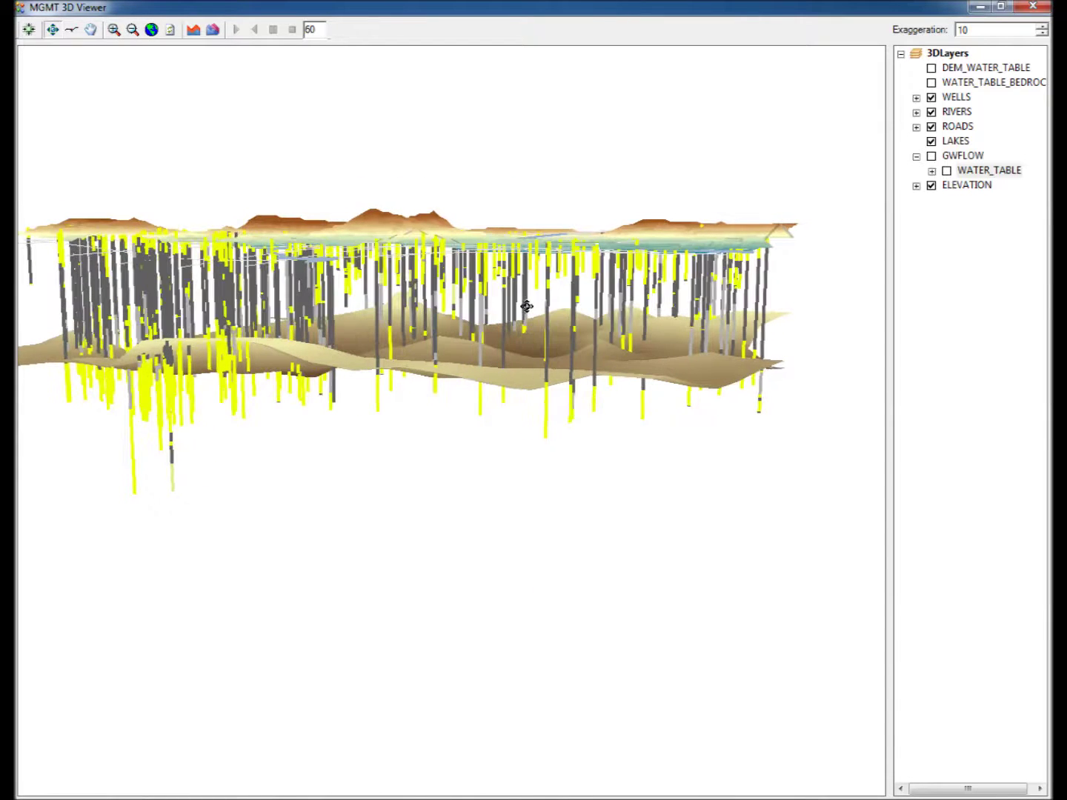
pyautogui.click(917, 186)
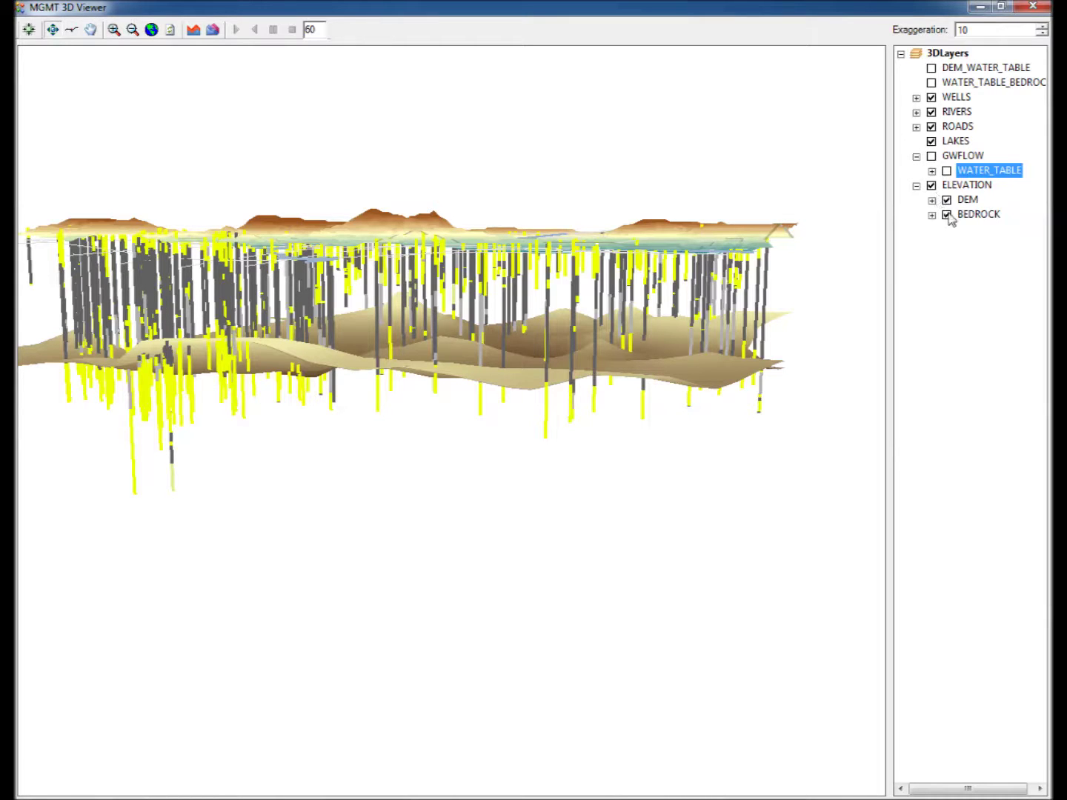
# - Hide and re-show the DEM surface, tilting the view to compare
pyautogui.click(946, 200)
pyautogui.moveTo(507, 233); pyautogui.dragTo(467, 376)
pyautogui.click(946, 200)
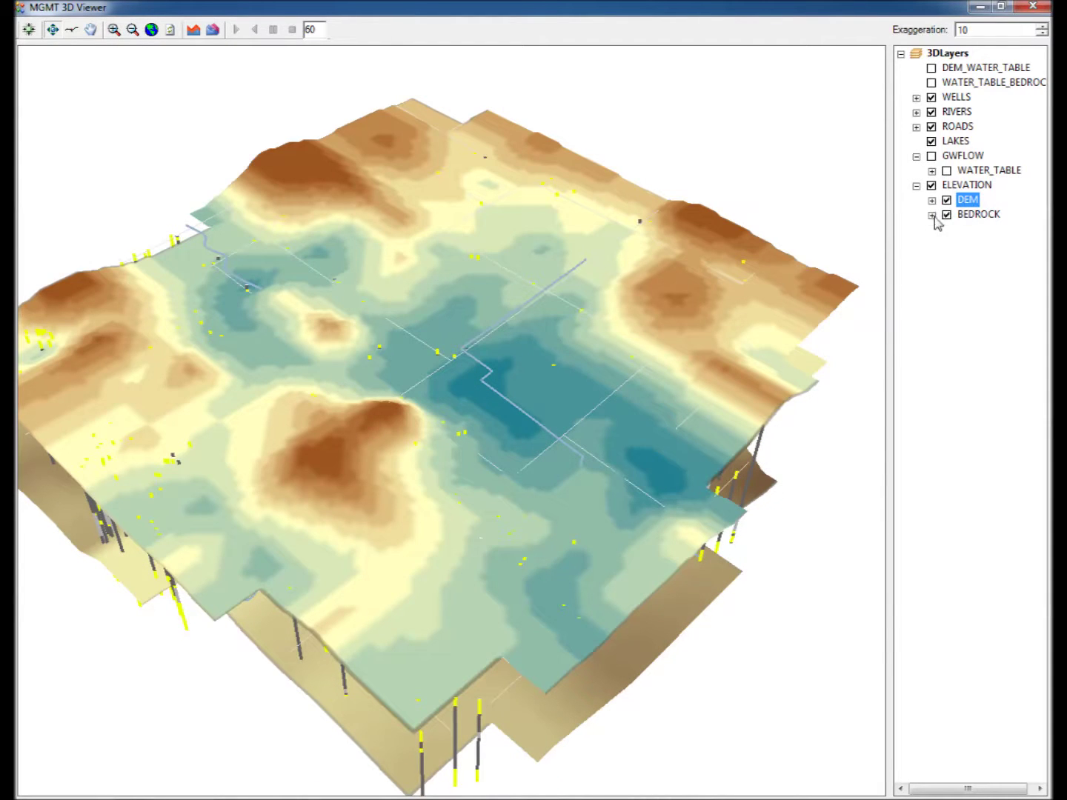
# - Hide and re-show the BEDROCK surface, then reopen the 3D model options
pyautogui.click(946, 214)
pyautogui.moveTo(561, 447); pyautogui.dragTo(571, 341)
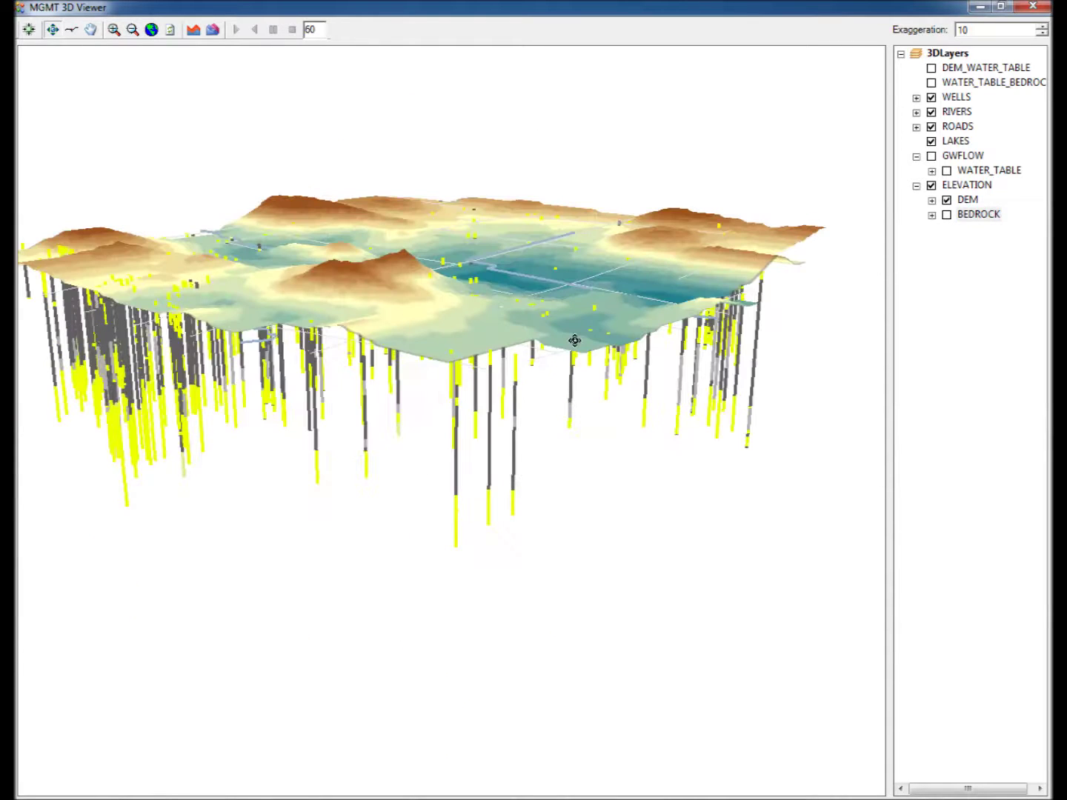
pyautogui.click(947, 216)
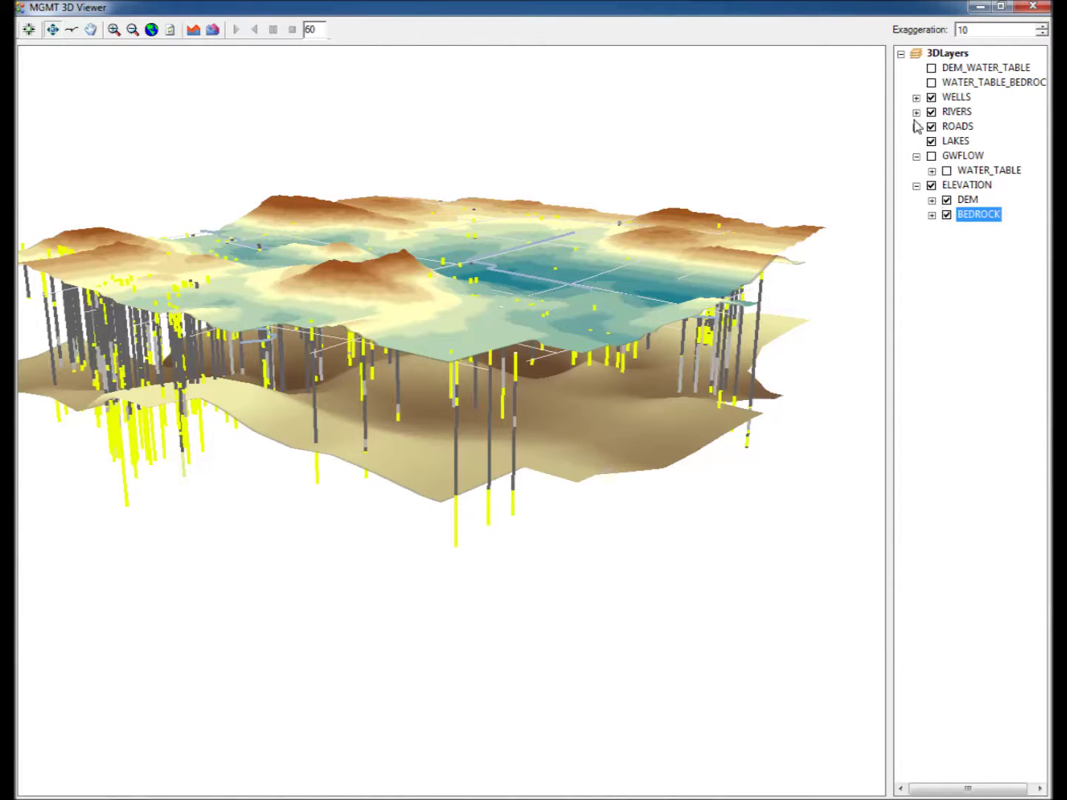
pyautogui.moveTo(655, 249); pyautogui.dragTo(622, 373)
pyautogui.scroll(2, 598, 429)
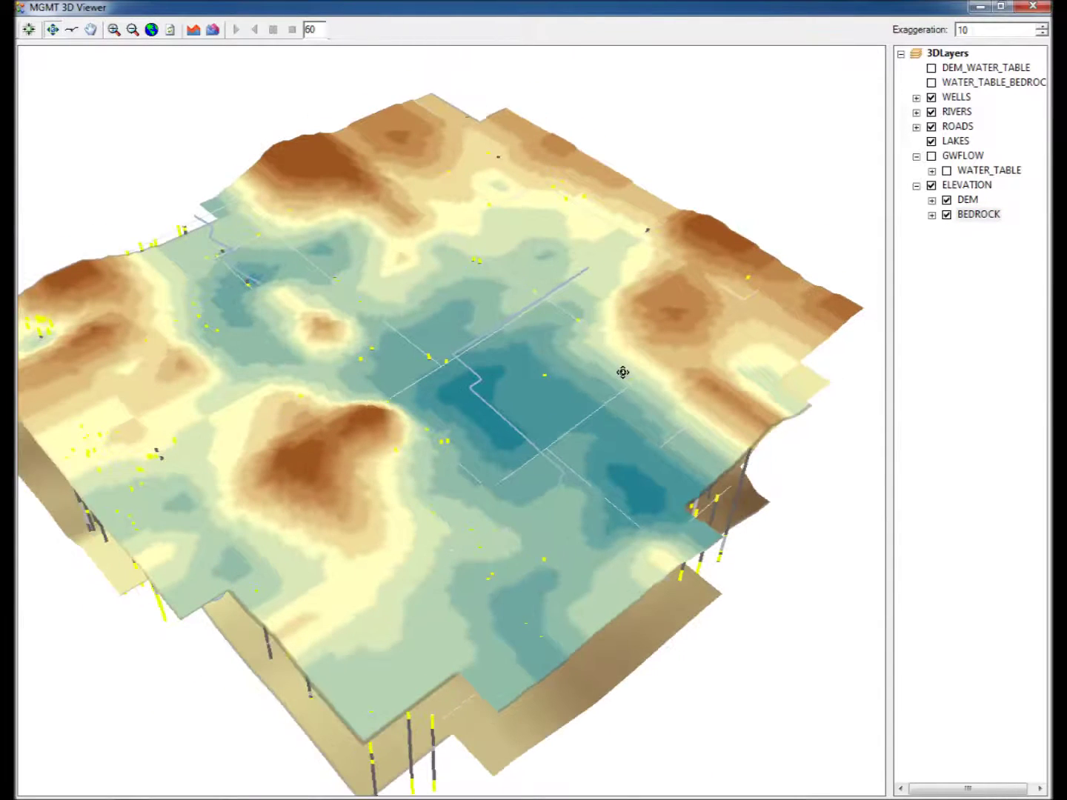
pyautogui.click(30, 33)
# - In Layer Information, check Marshall, Coldwater and Antrim under FORMATION ELEVATION and apply the changes
pyautogui.moveTo(552, 215); pyautogui.dragTo(612, 175)
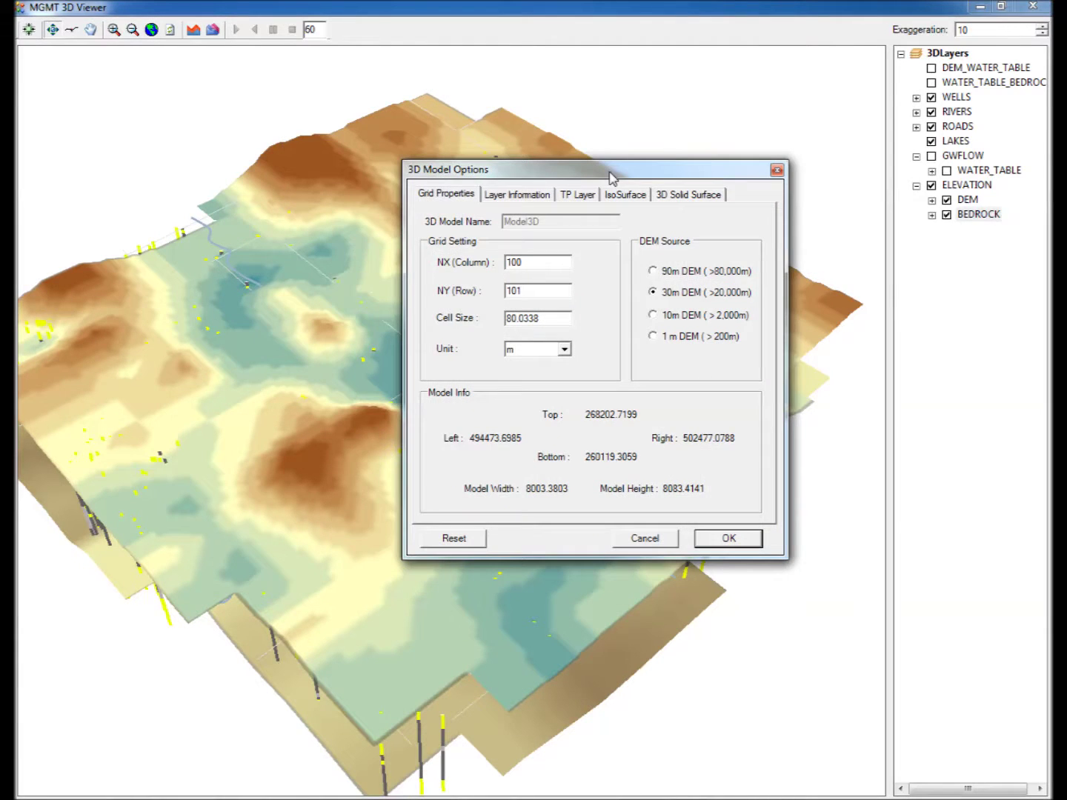
pyautogui.click(523, 196)
pyautogui.moveTo(589, 276); pyautogui.dragTo(586, 449)
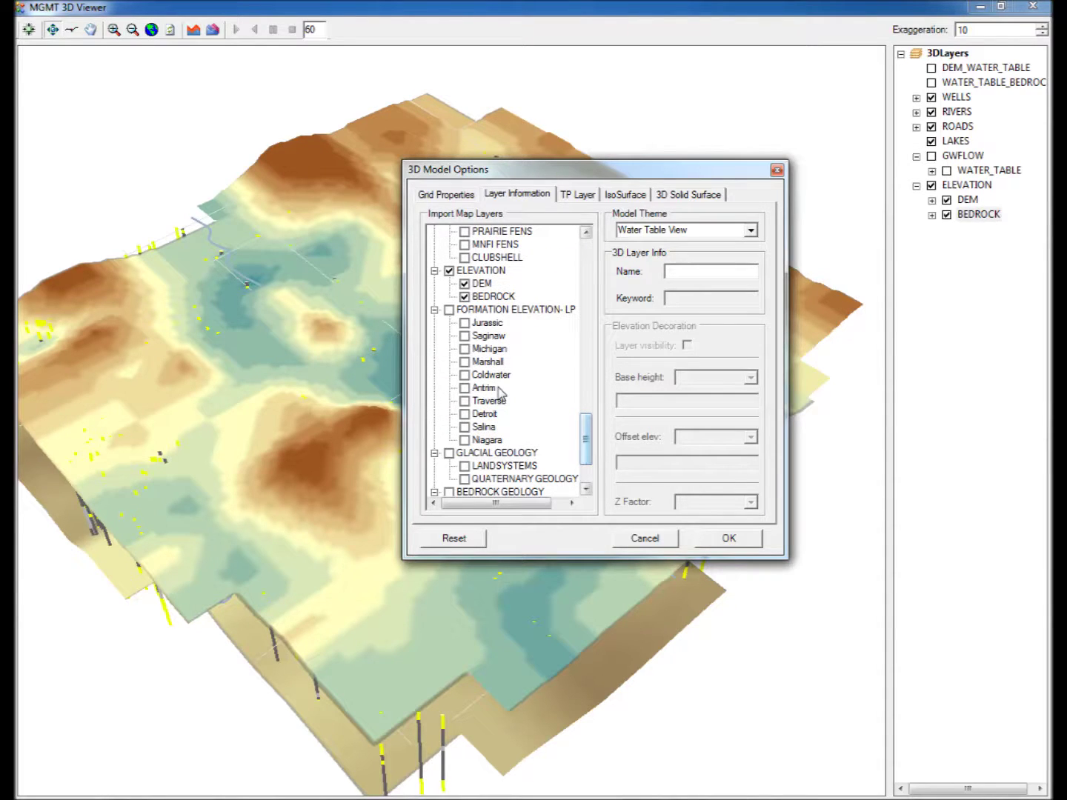
pyautogui.click(464, 362)
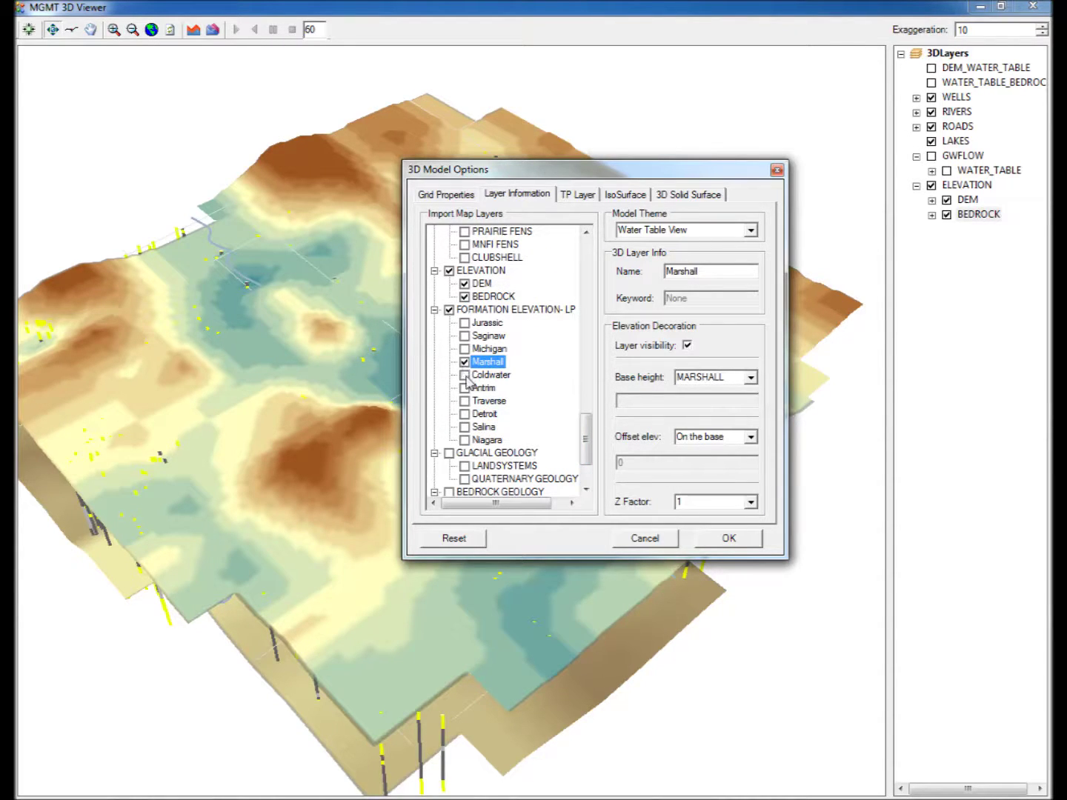
pyautogui.click(465, 375)
pyautogui.click(464, 388)
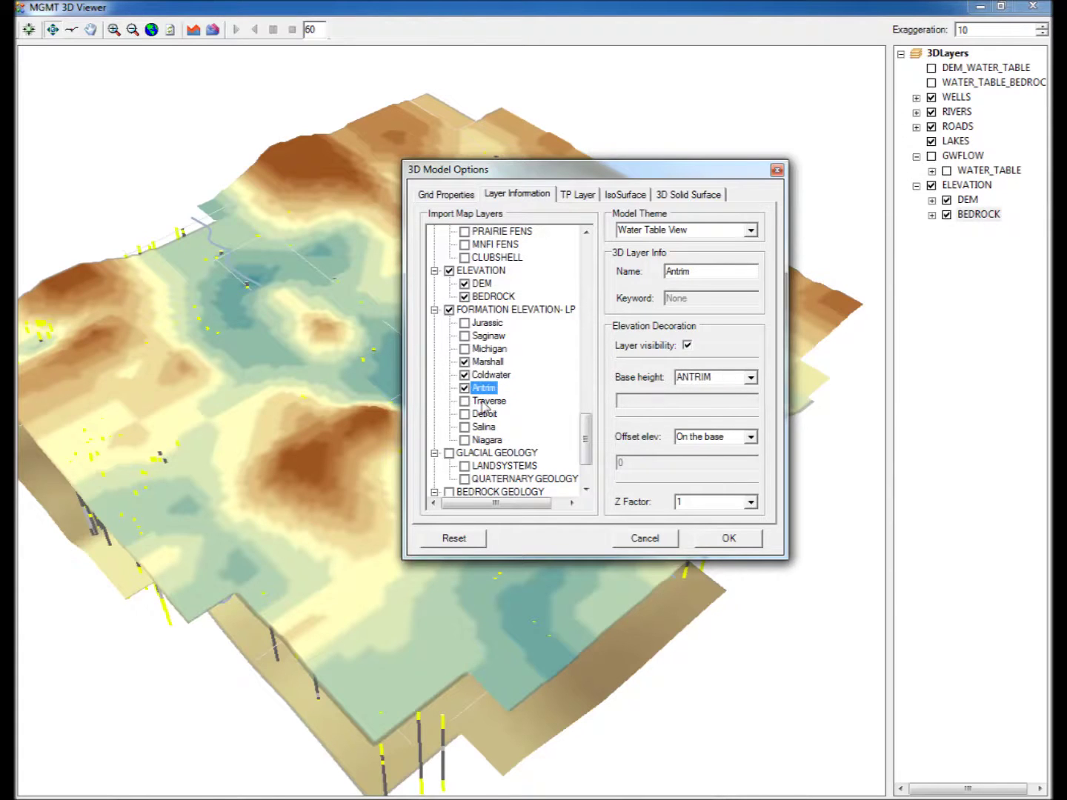
pyautogui.click(728, 537)
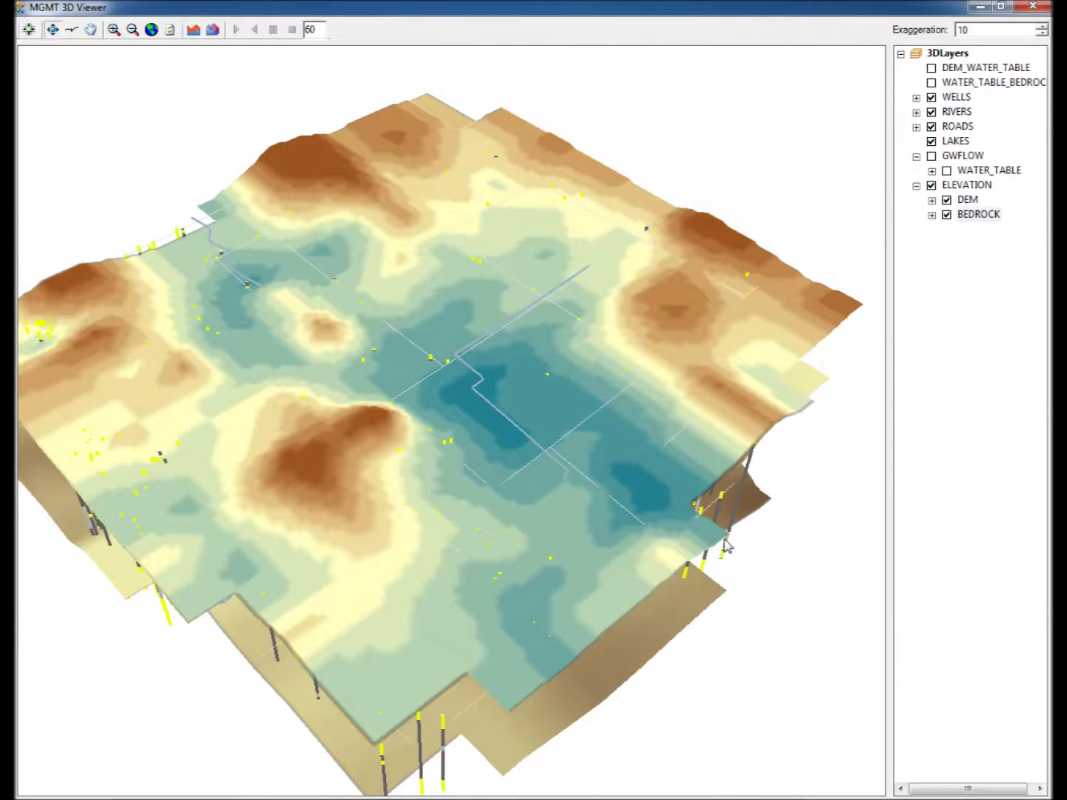
# - Hide the DEM_WATER_TABLE, WATER_TABLE_BEDROCK and COLDWATER_ANTRIM layers
pyautogui.click(931, 67)
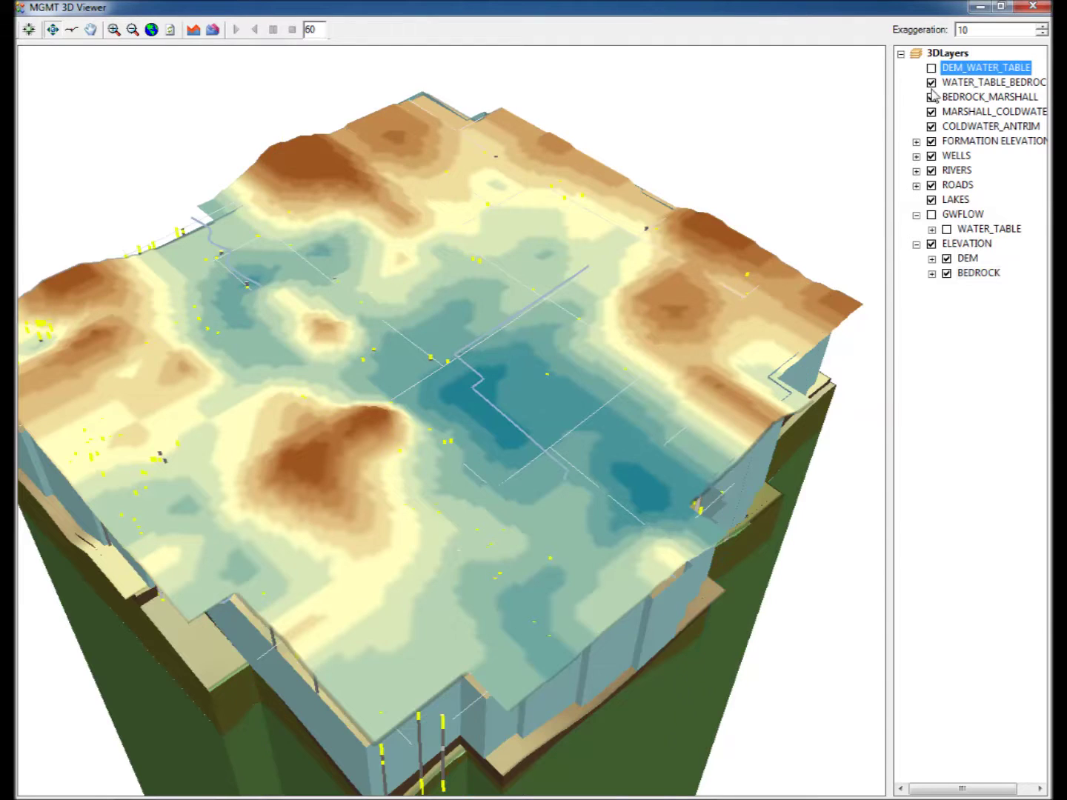
pyautogui.click(931, 82)
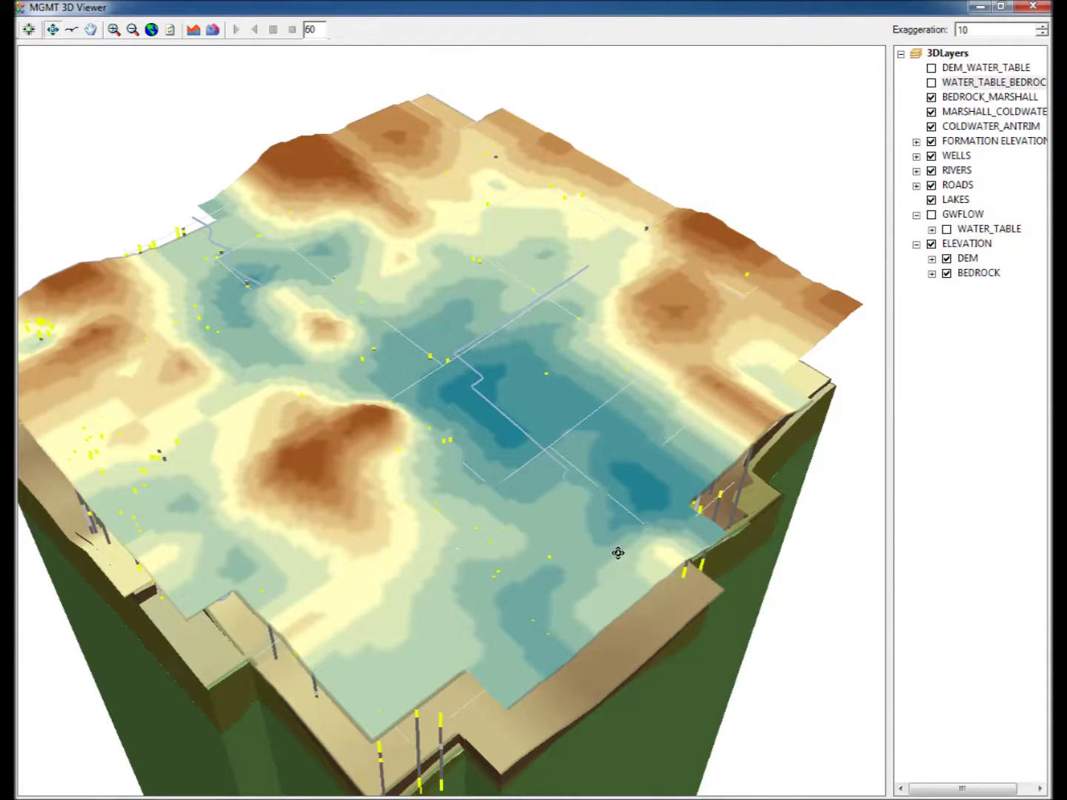
pyautogui.click(931, 126)
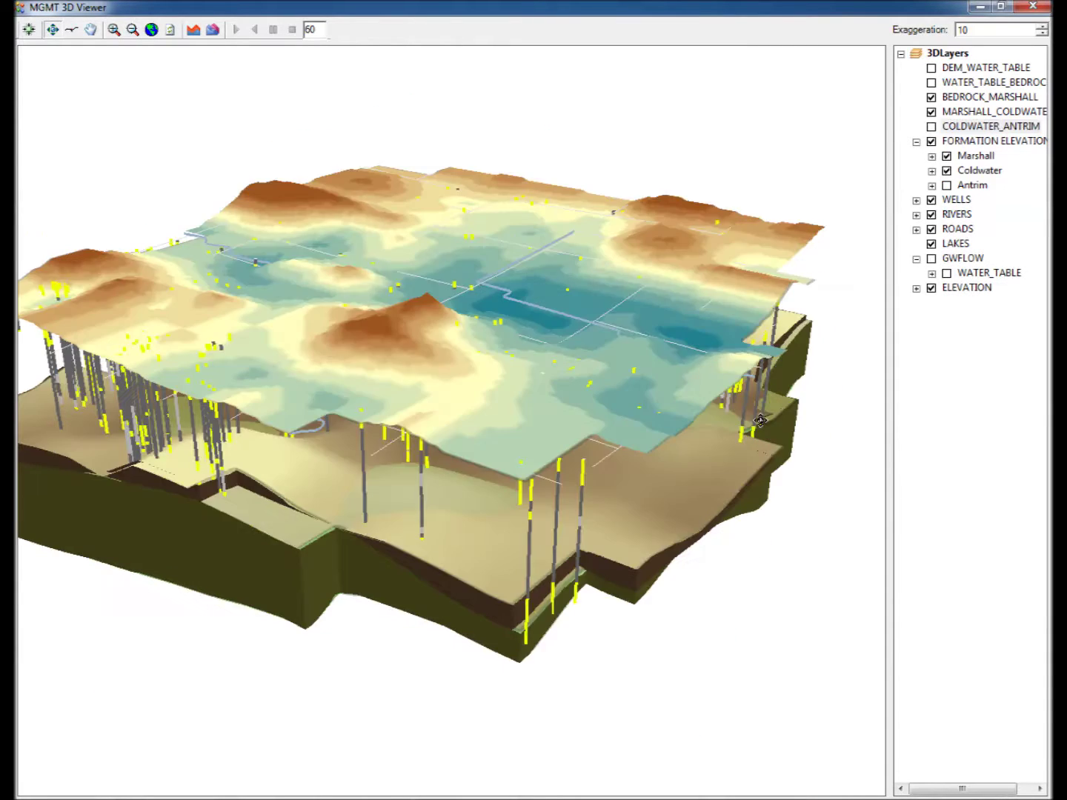
# - Rotate to a side view and toggle the Marshall layers so Bedrock–Marshall stays visible
pyautogui.moveTo(760, 420); pyautogui.dragTo(426, 431)
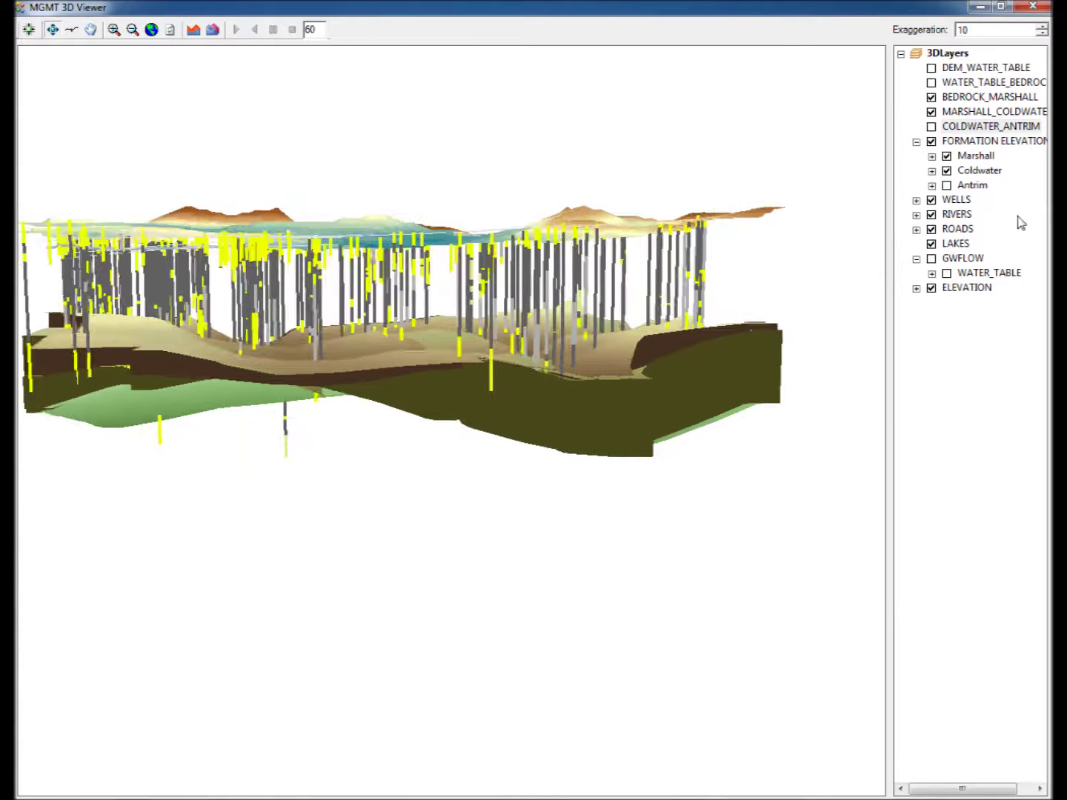
pyautogui.click(931, 97)
pyautogui.click(931, 97)
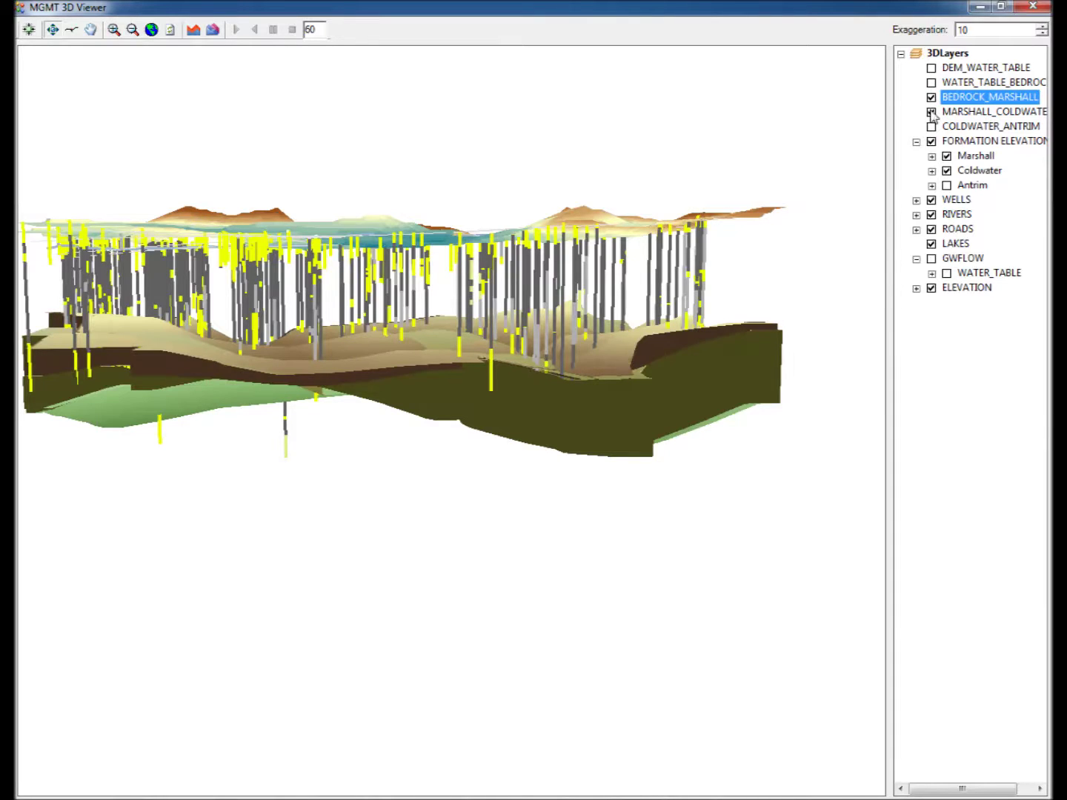